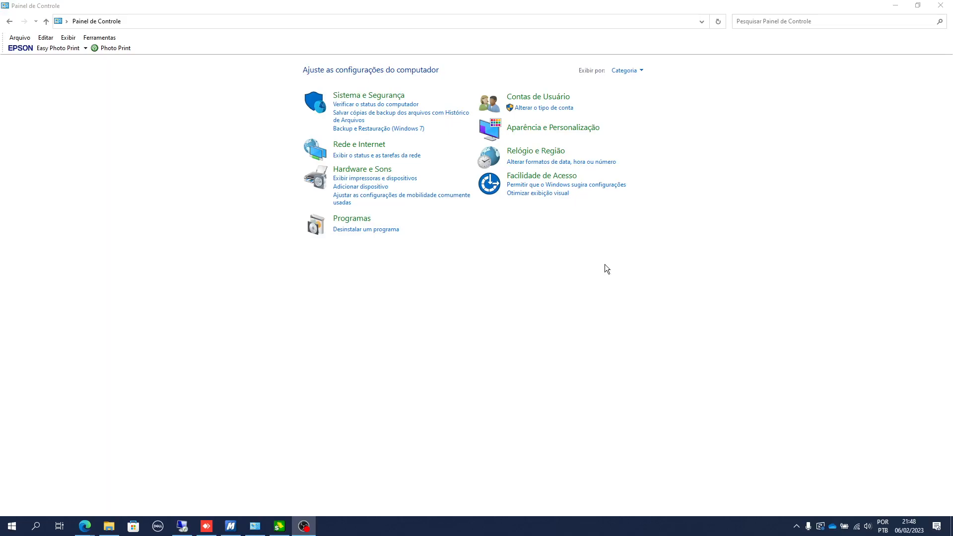
Step: Show the Control Panel items as large icons (Ícones grandes) and open Dispositivos e Impressoras
click(638, 72)
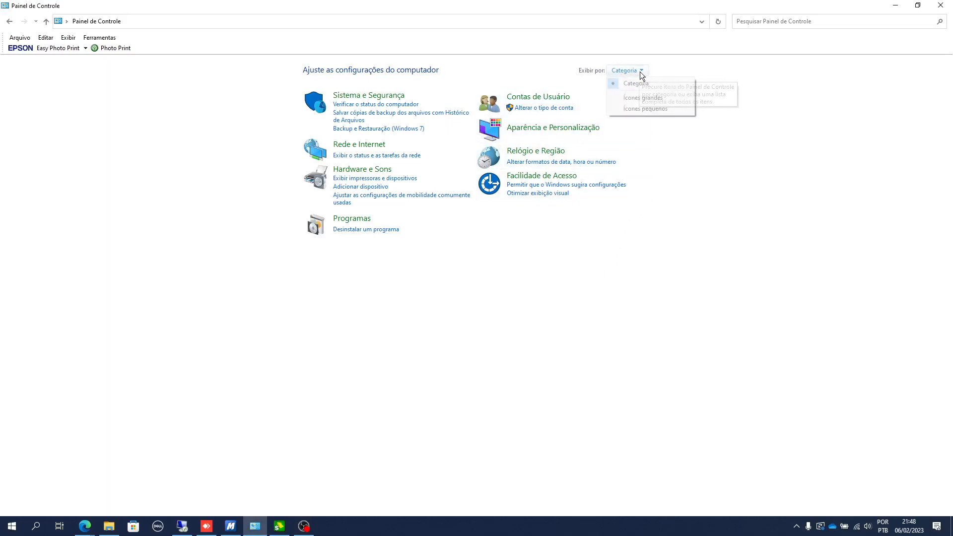
click(653, 99)
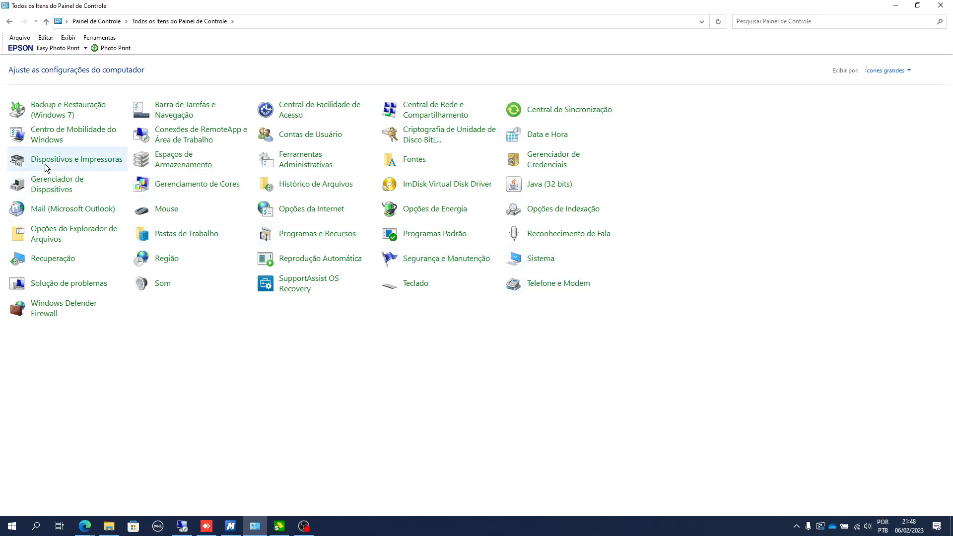
click(67, 158)
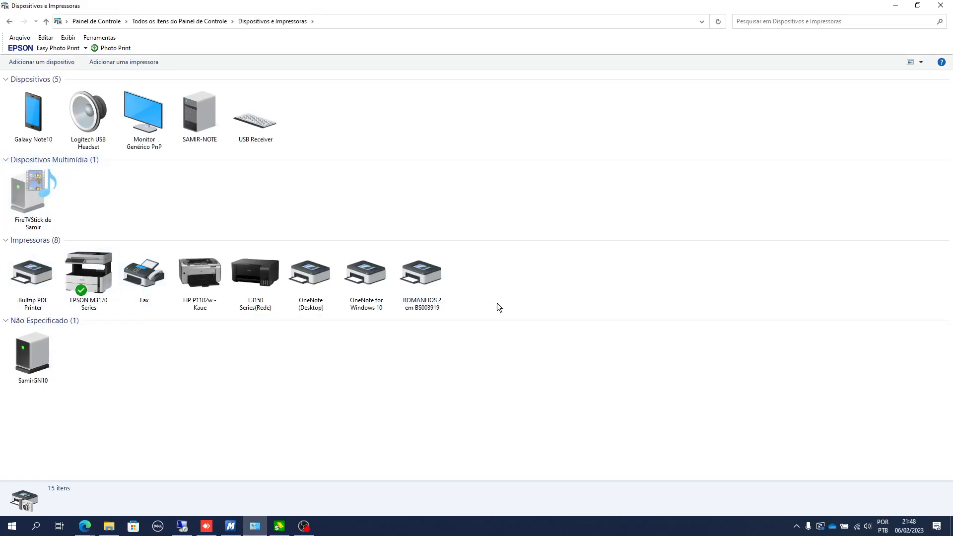
Step: Open the printing preferences from the EPSON M3170 Series printer's properties and place the dialog beside the properties window
right_click(76, 281)
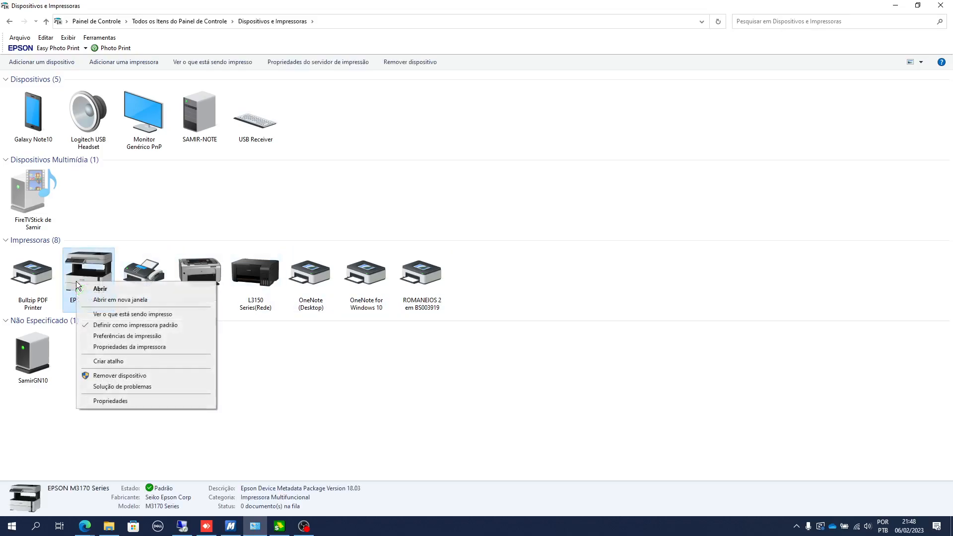
click(98, 347)
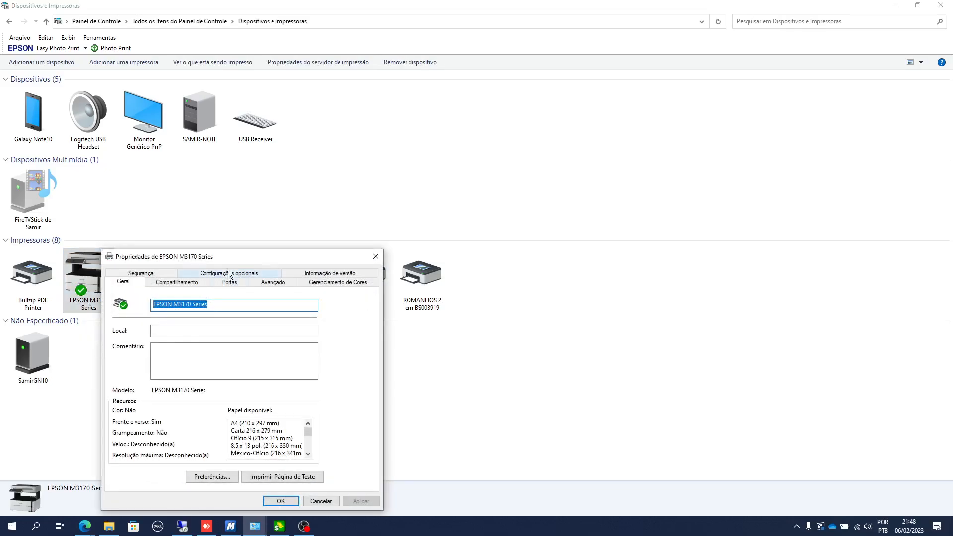
drag(233, 258, 289, 172)
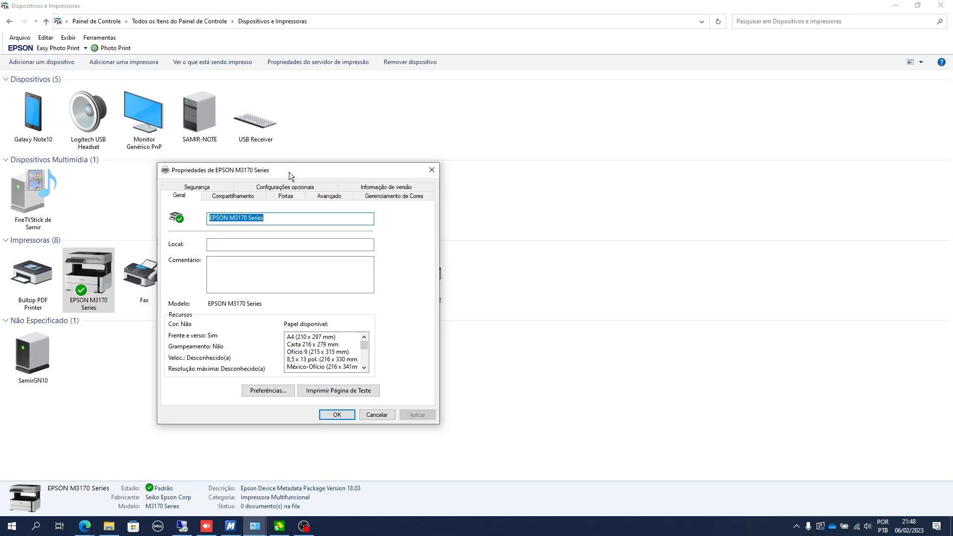
click(265, 392)
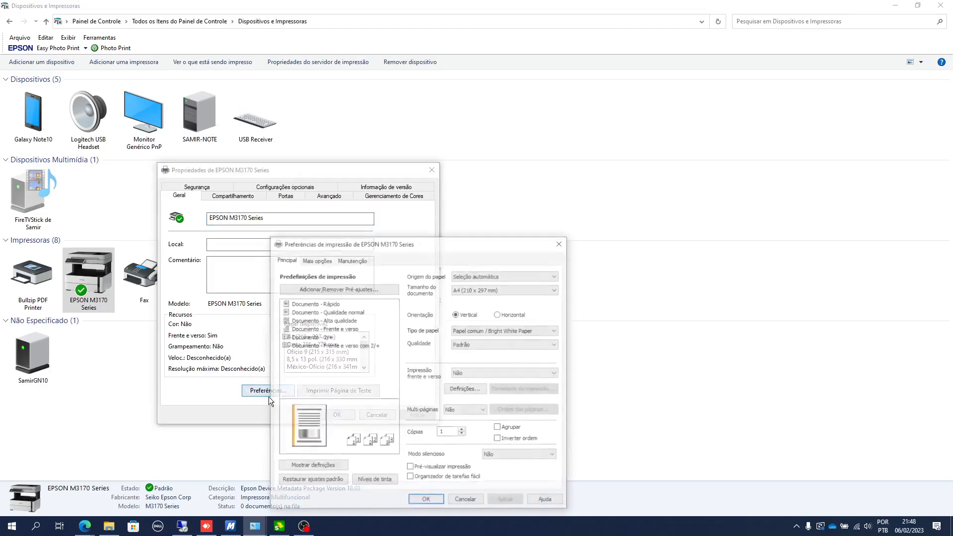
drag(383, 243, 406, 119)
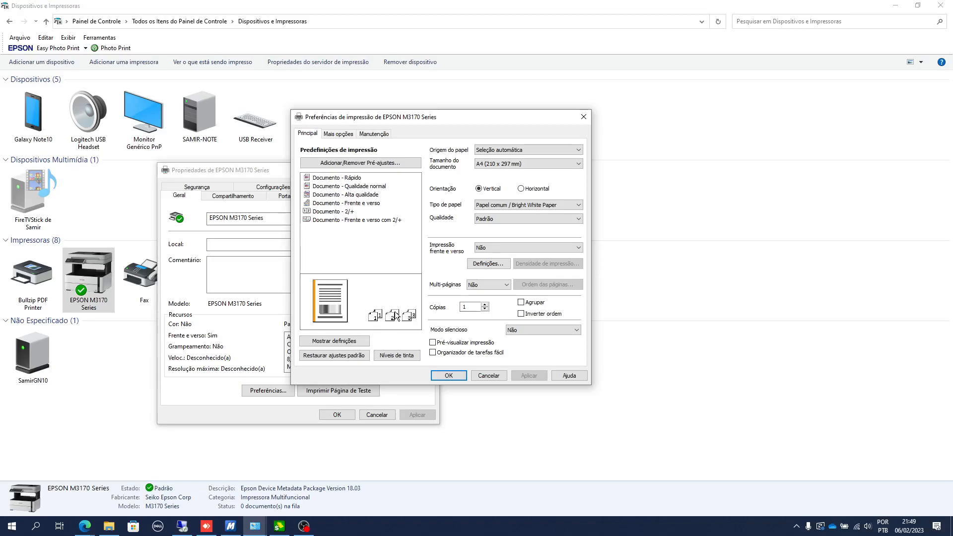
Step: Set Cópias to 2, enable Agrupar and Inverter ordem in the printing preferences, and accept them
click(466, 308)
click(484, 304)
click(532, 308)
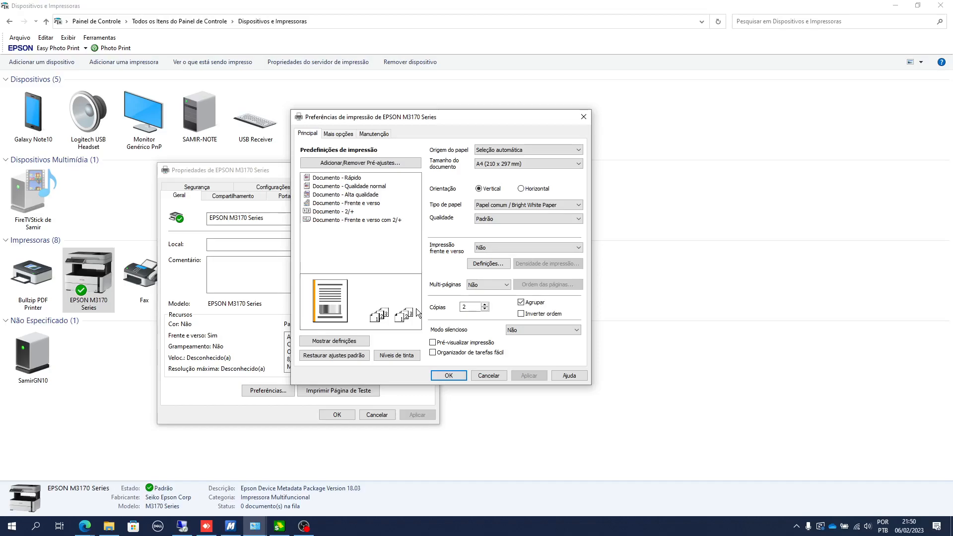
click(549, 314)
click(449, 380)
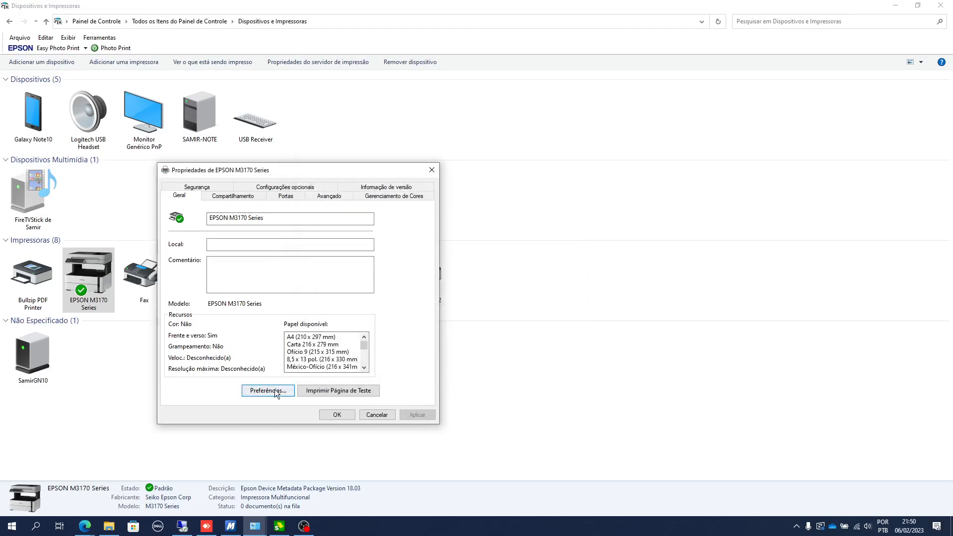
Step: Enable Agrupar and Inverter ordem in the printer's advanced printing defaults (Padrões de Impressão) and accept them
click(335, 196)
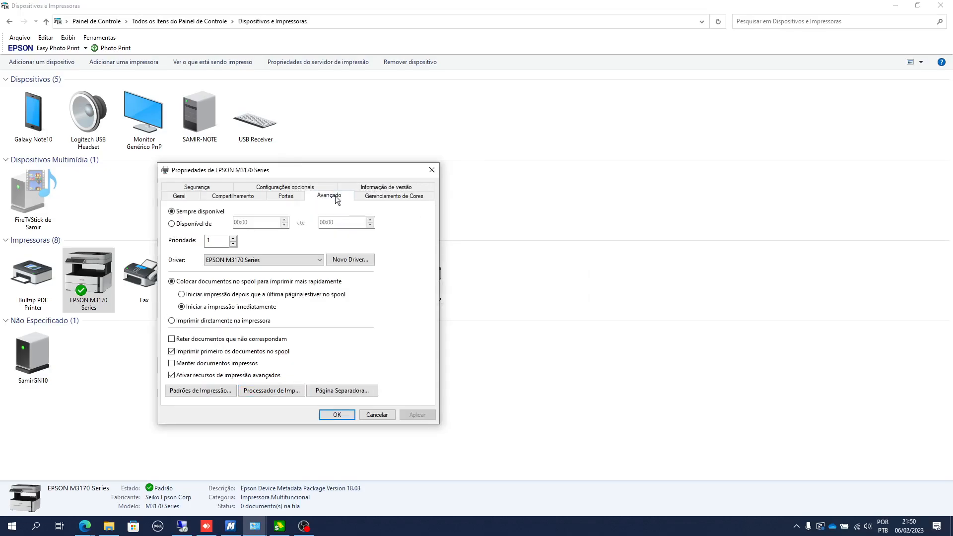
click(220, 392)
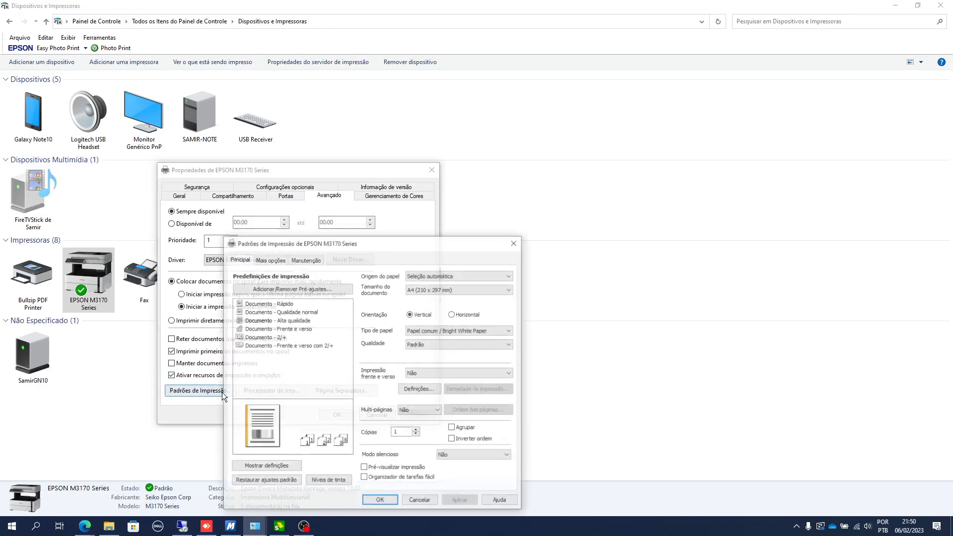
drag(318, 243, 407, 147)
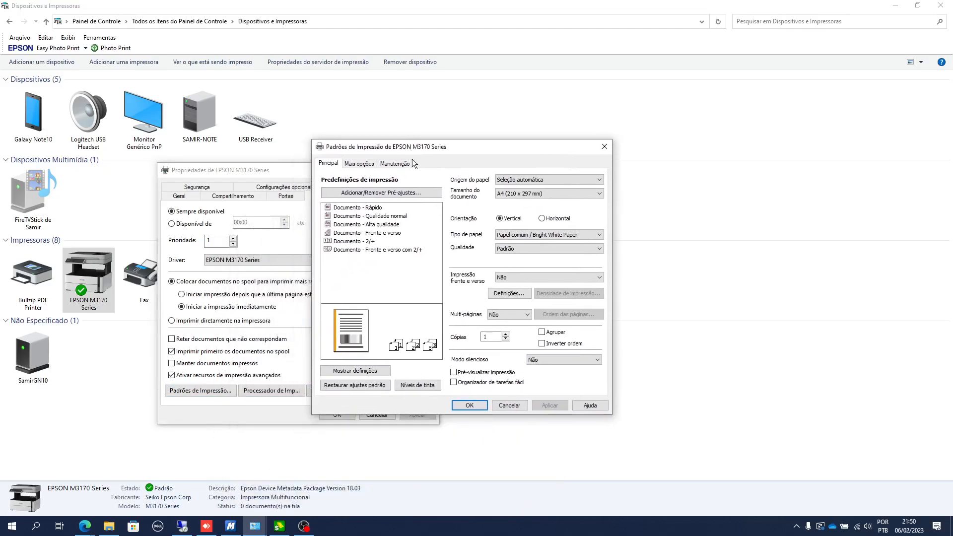
click(543, 332)
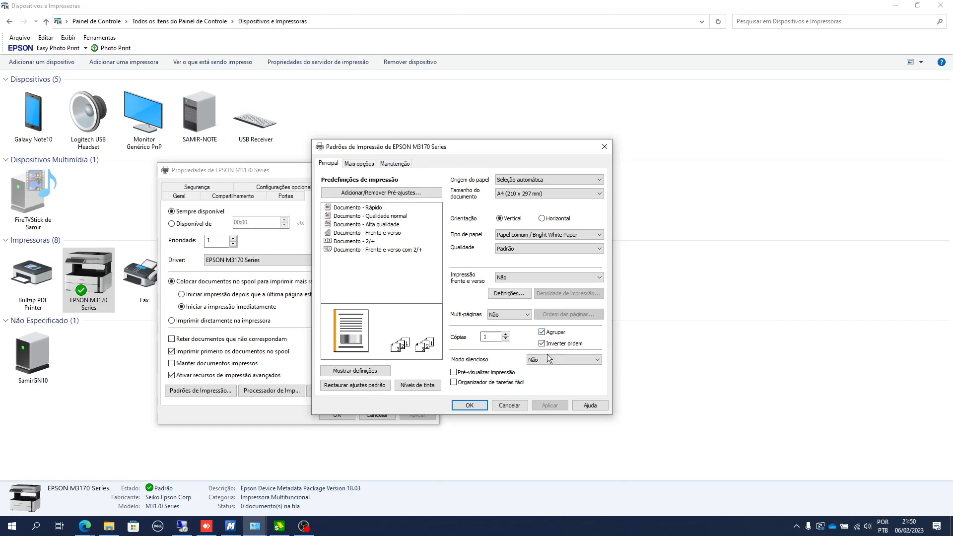
click(472, 407)
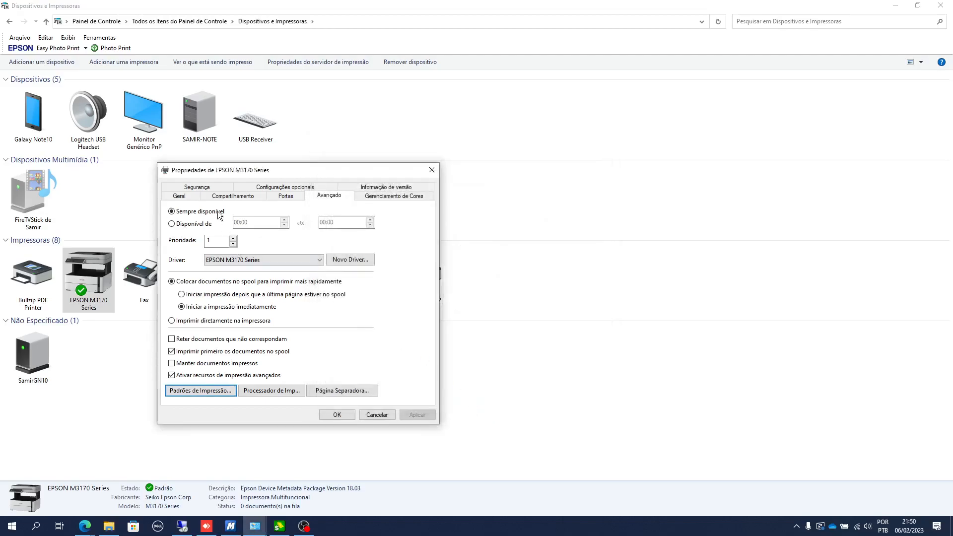
Step: Check the printer's general printing preferences again, accept them, and close the properties with the settings kept
click(184, 197)
click(268, 390)
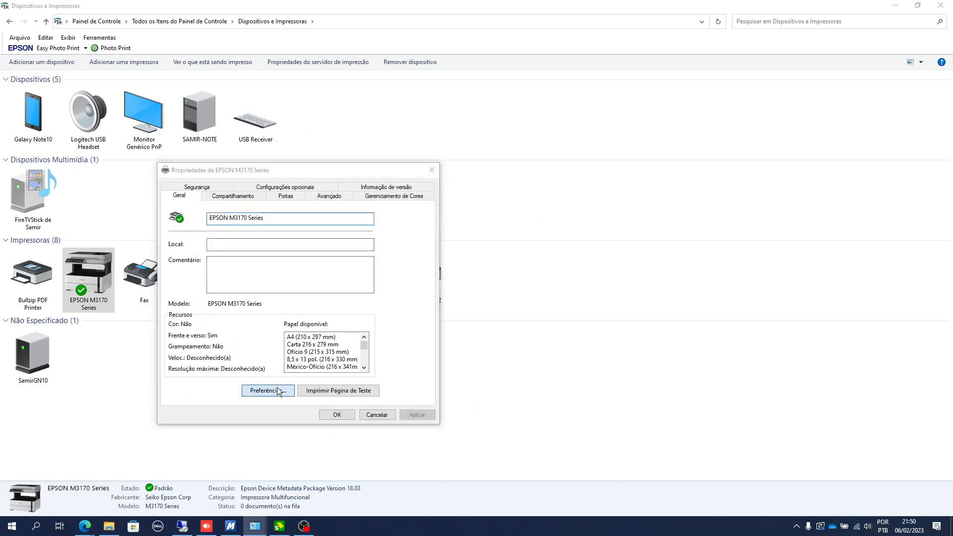
click(475, 435)
click(441, 499)
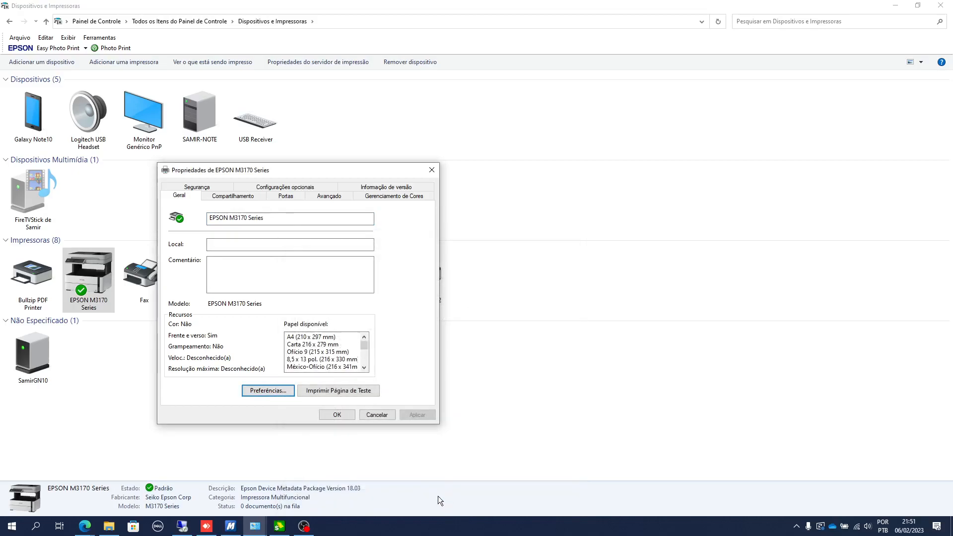
click(338, 418)
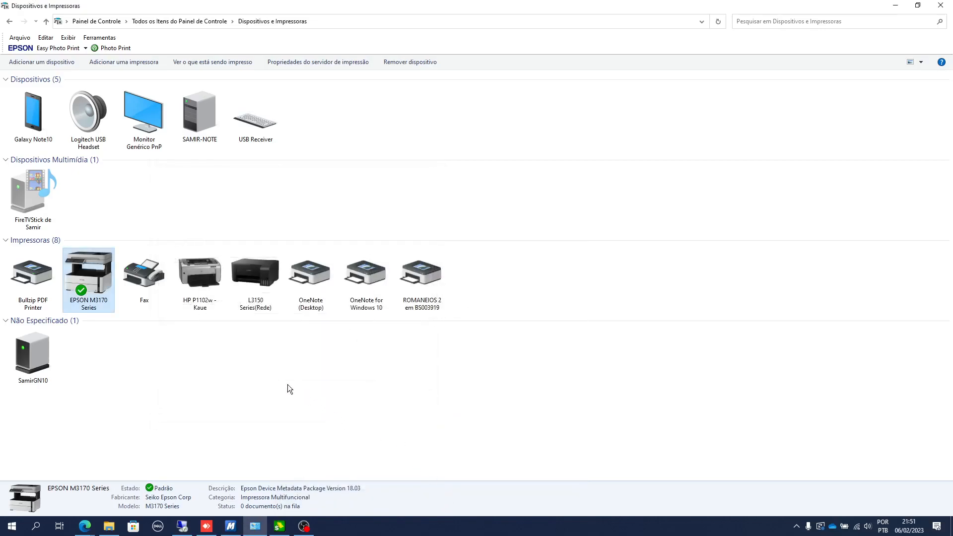
Step: Reopen the EPSON M3170 Series properties and verify the Agrupar and Inverter ordem options in the printing preferences
right_click(87, 292)
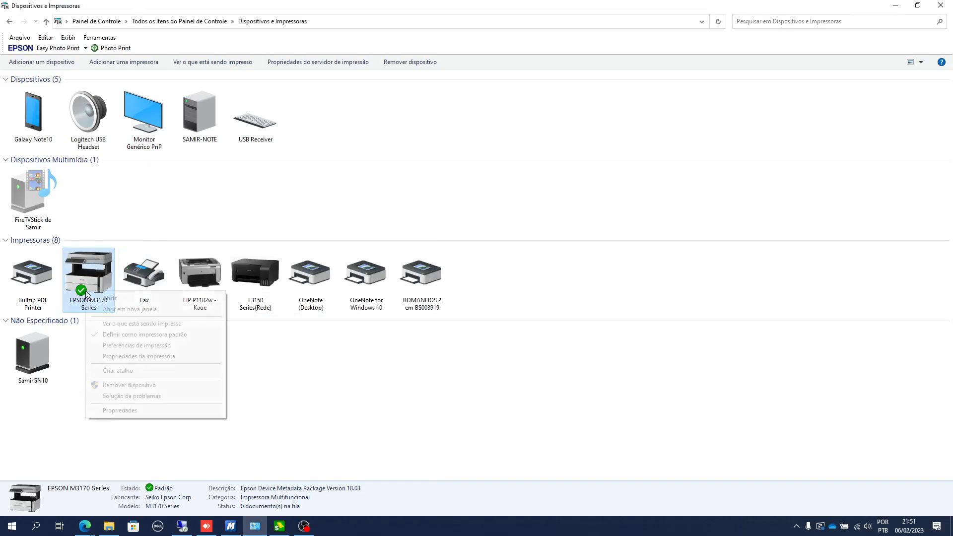
click(129, 357)
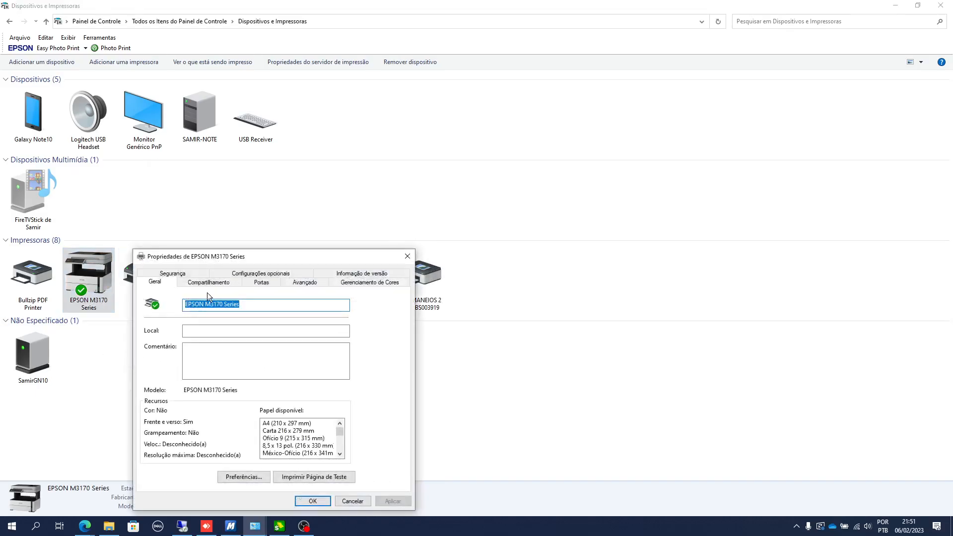
click(253, 477)
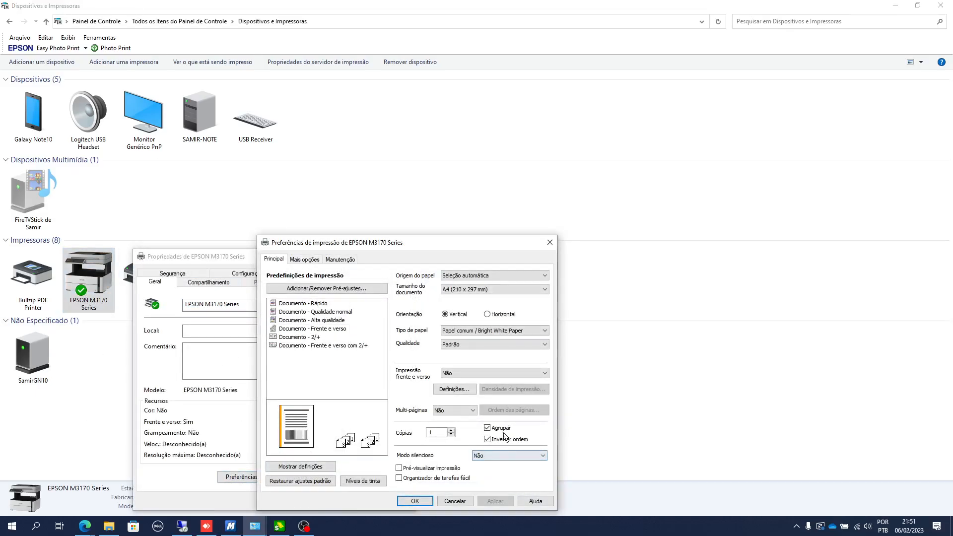
click(415, 501)
Step: Verify the Agrupar and Inverter ordem options in the advanced printing defaults, then close the printer properties
click(300, 282)
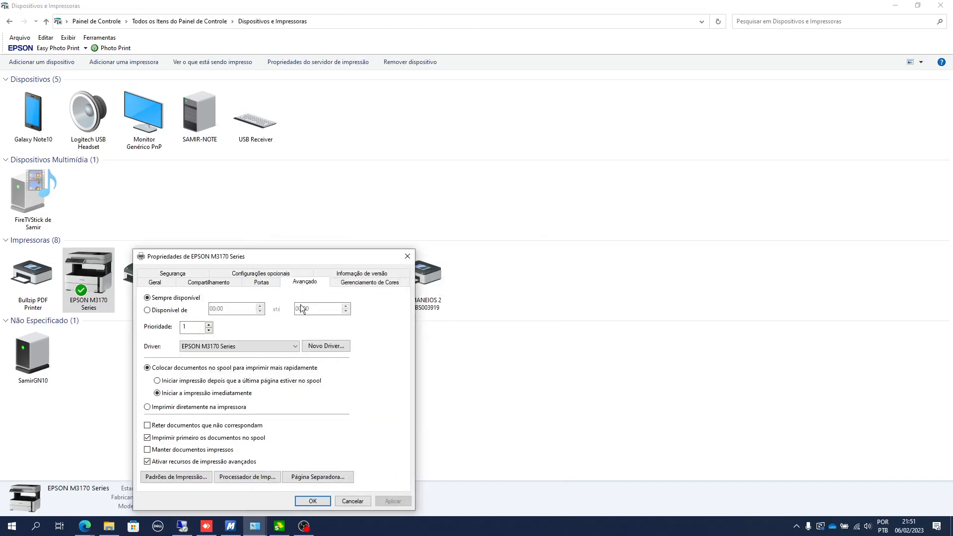
click(160, 476)
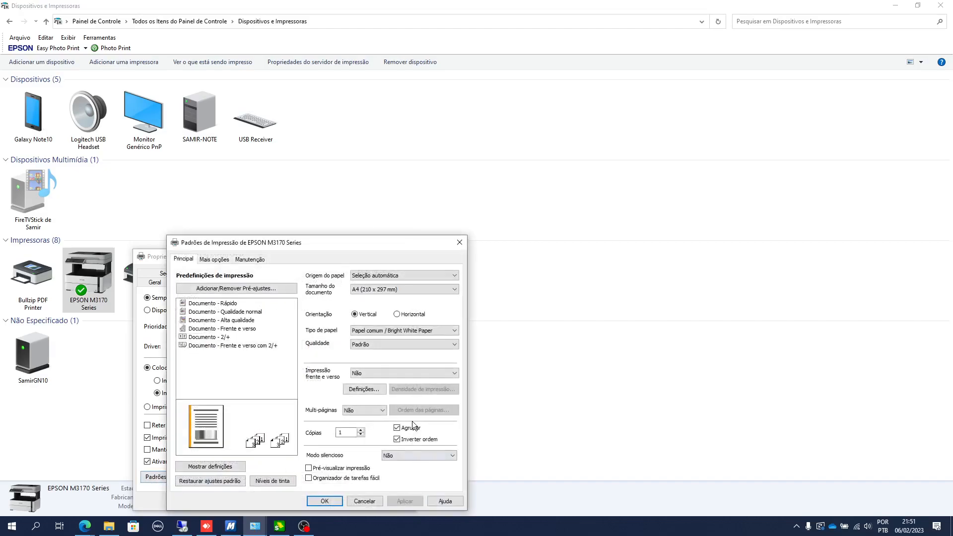
click(314, 502)
click(314, 501)
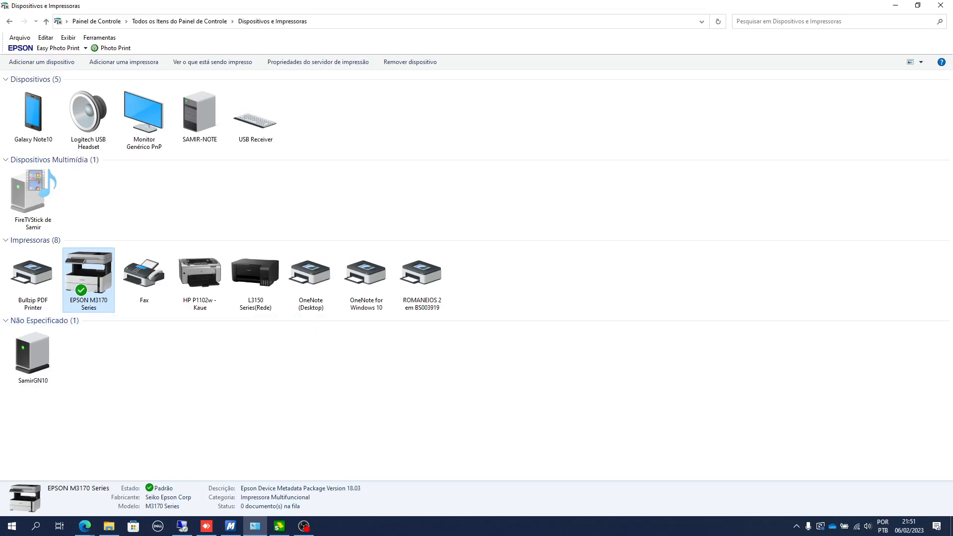
Step: Switch to the invoice Preview window, open its print settings, and check the printer's collation options without changing them
key(alt+Tab)
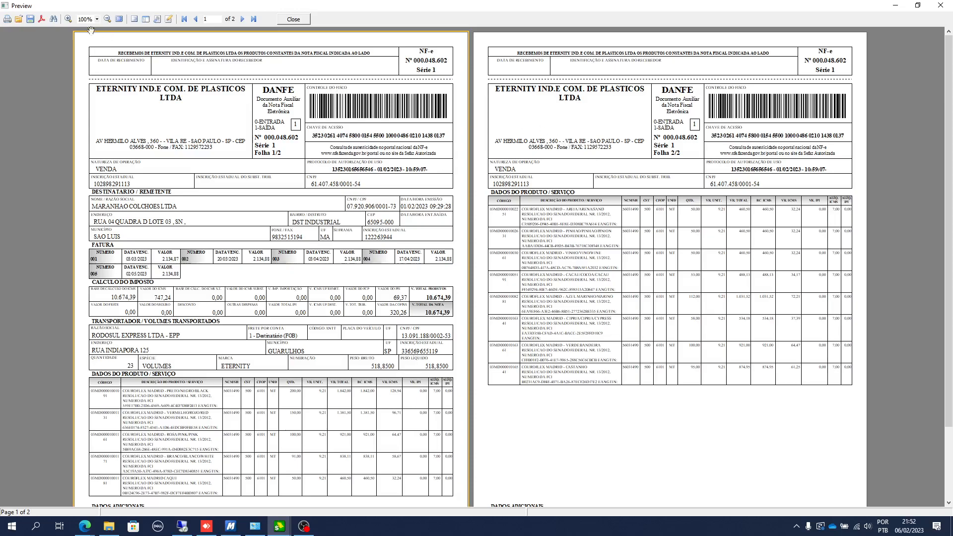
click(7, 20)
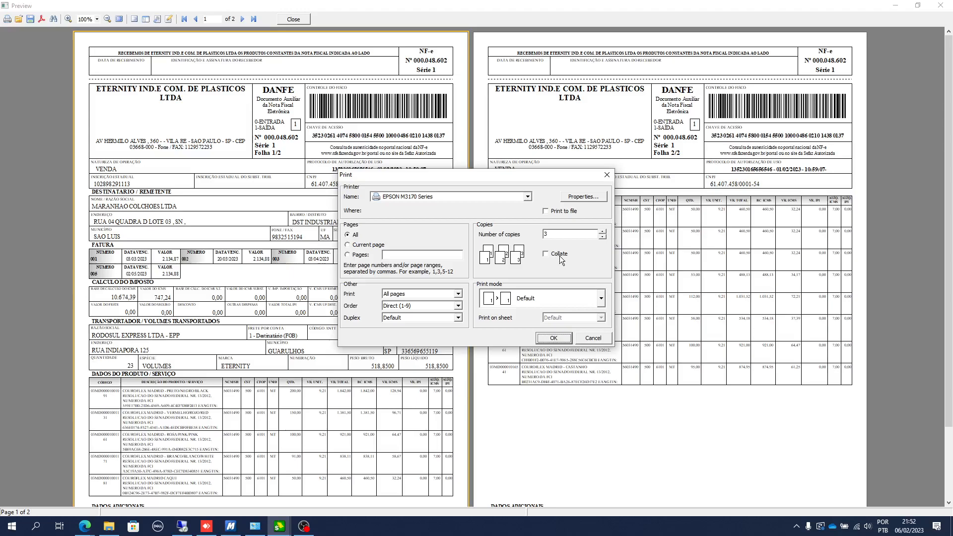
click(572, 196)
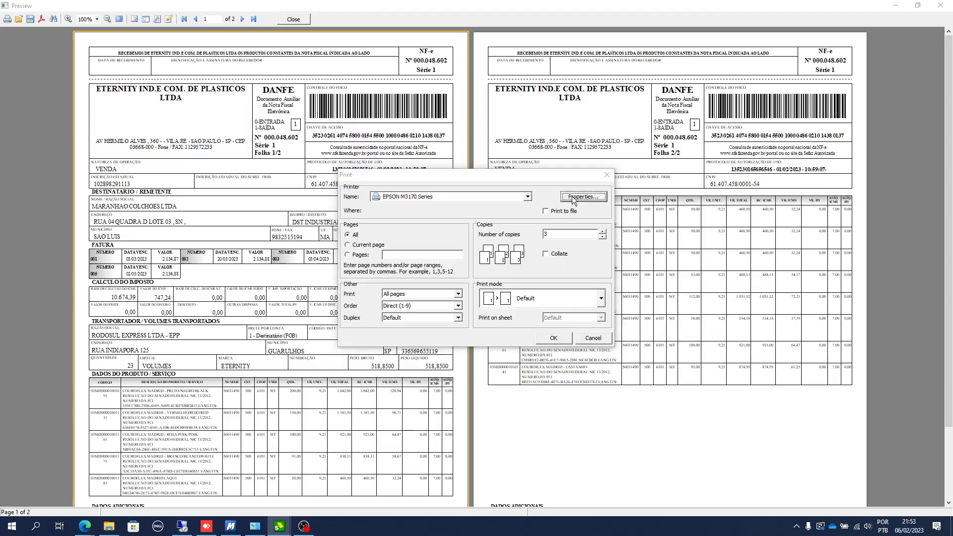
drag(576, 187, 799, 187)
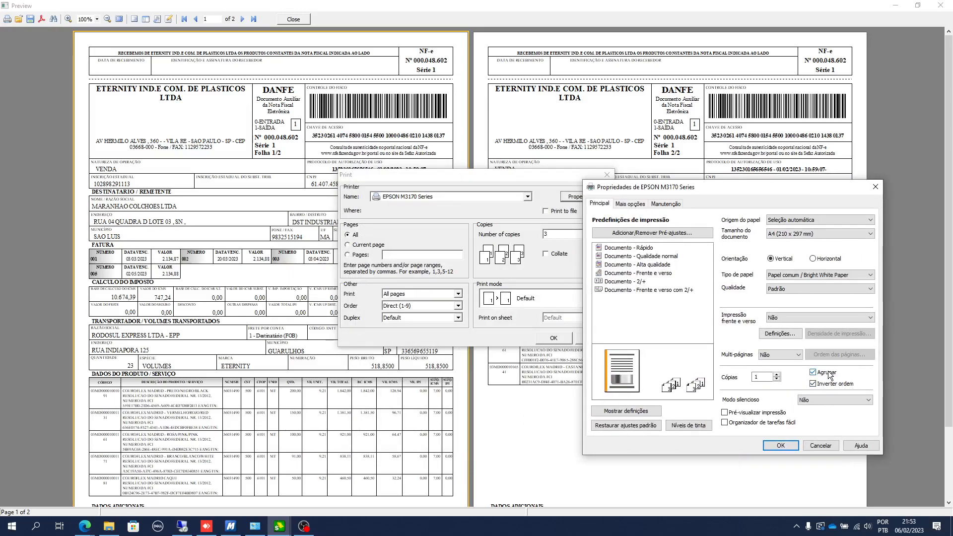
click(823, 444)
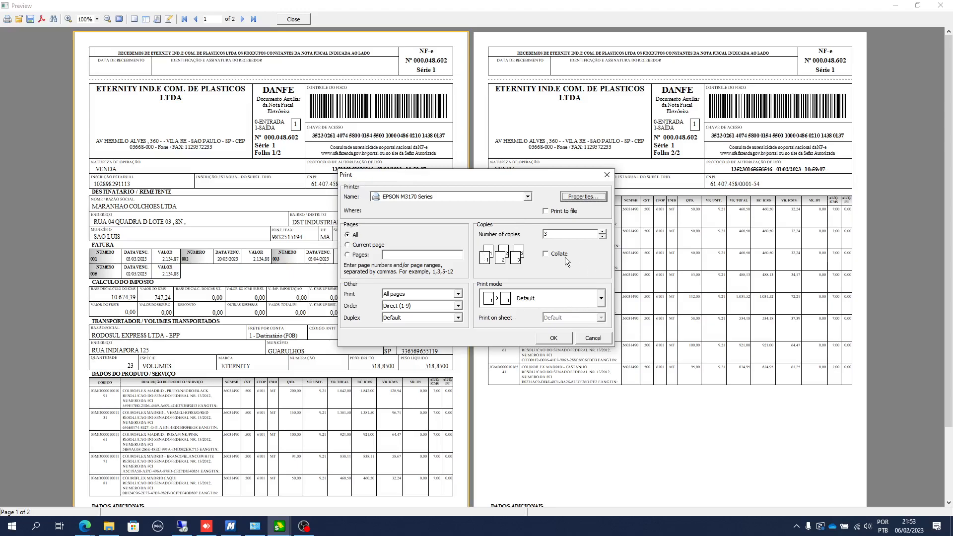
Step: From the Print dialog, reopen the printer's properties, disable and re-enable Agrupar, and cancel the dialog
click(590, 197)
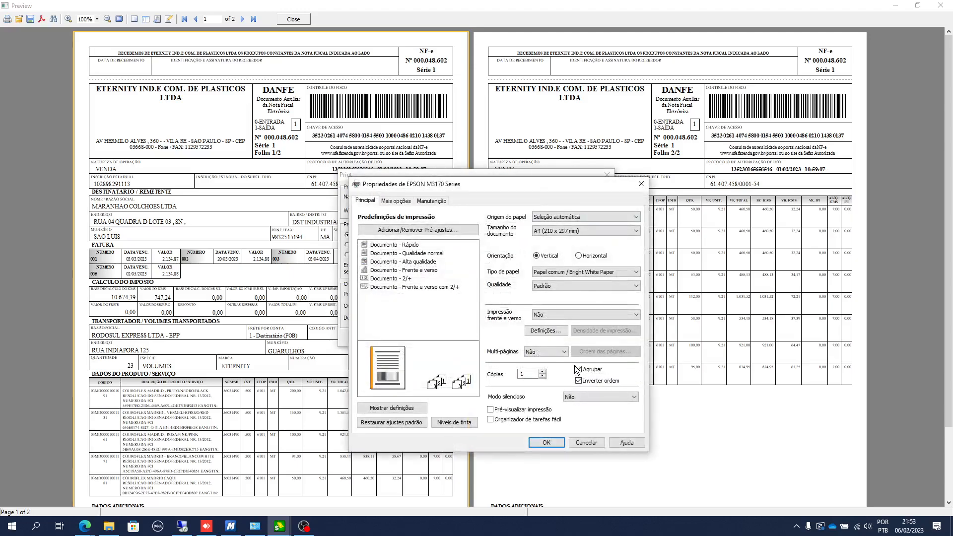
drag(561, 184, 797, 204)
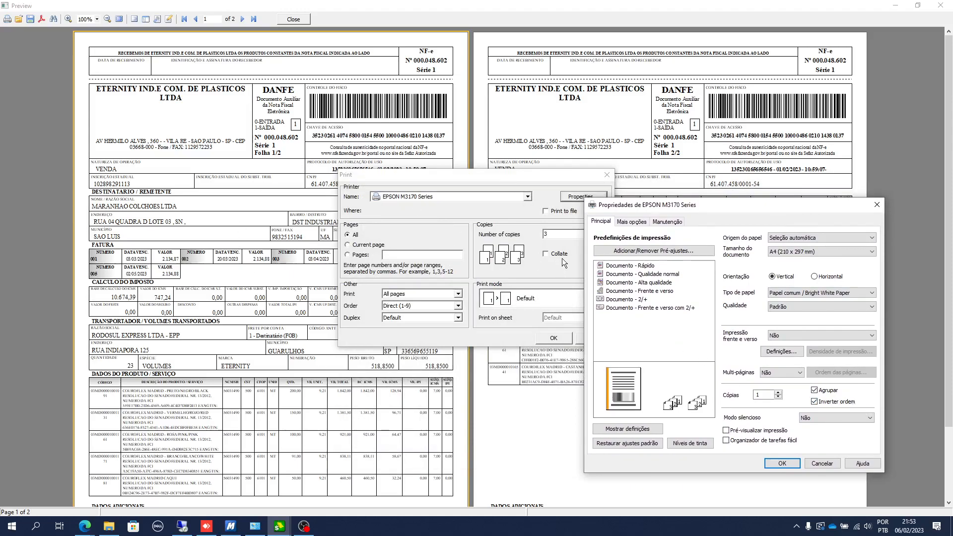
click(830, 391)
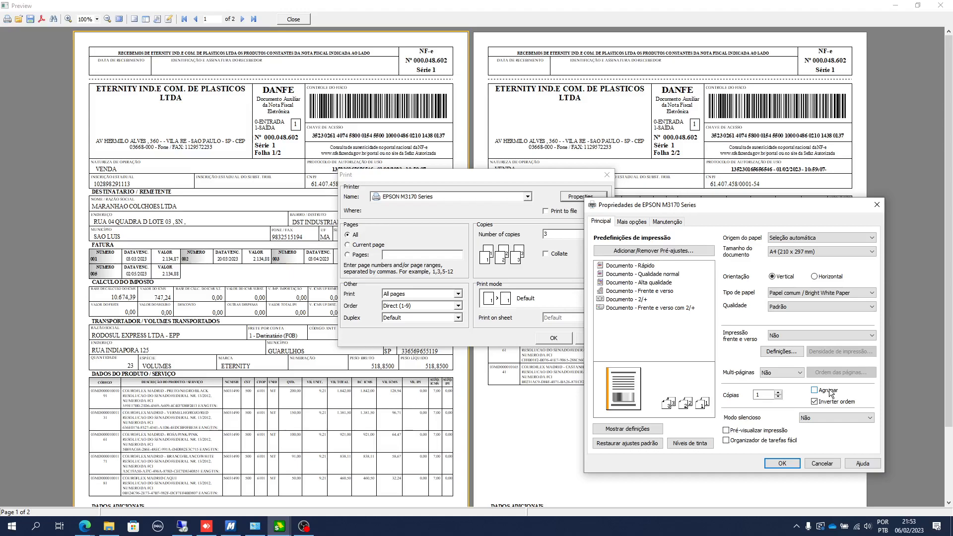
click(830, 391)
click(817, 463)
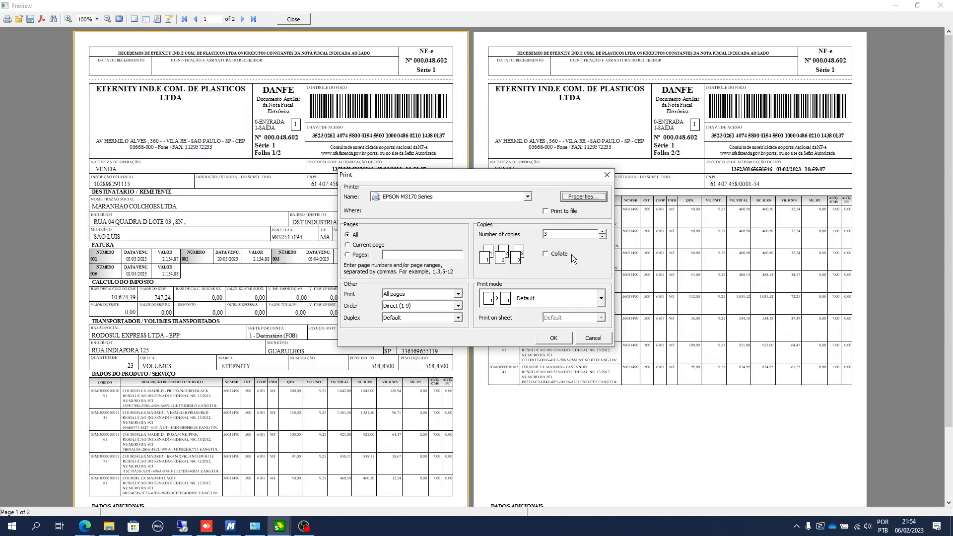
Step: Enable Collate for the invoice copies in the Print dialog, then disable it again
click(548, 256)
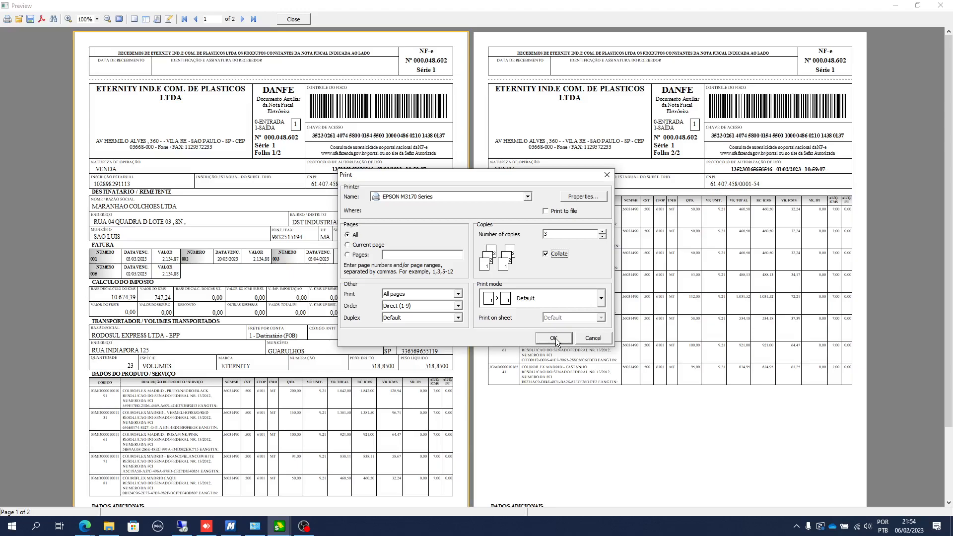
click(555, 256)
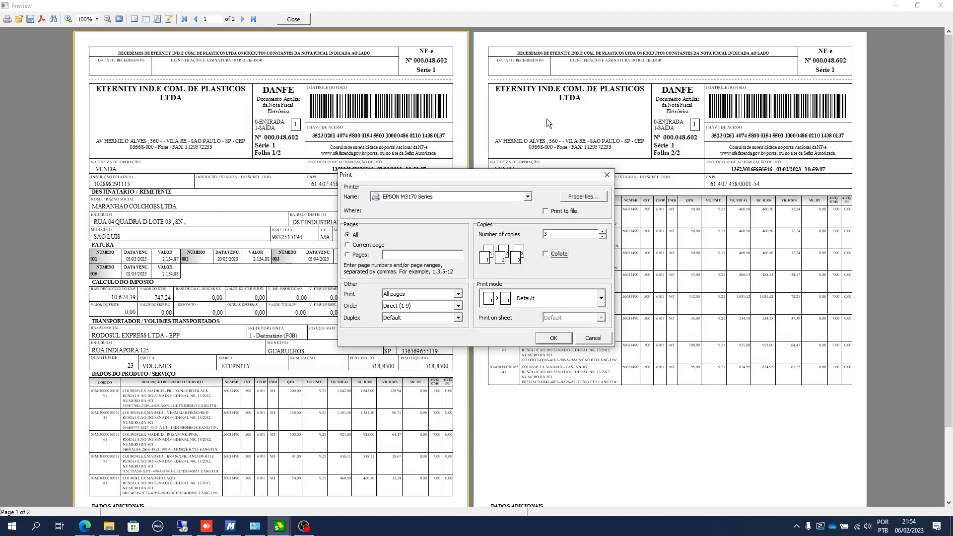
Step: Disable Agrupar in the EPSON M3170 properties for the invoice print job, then cancel printing and close the preview
click(594, 339)
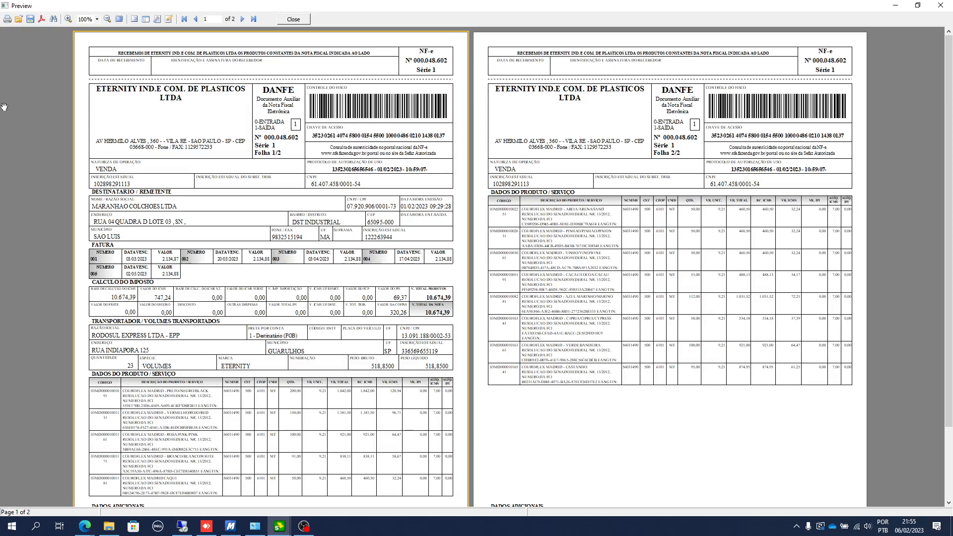
click(7, 19)
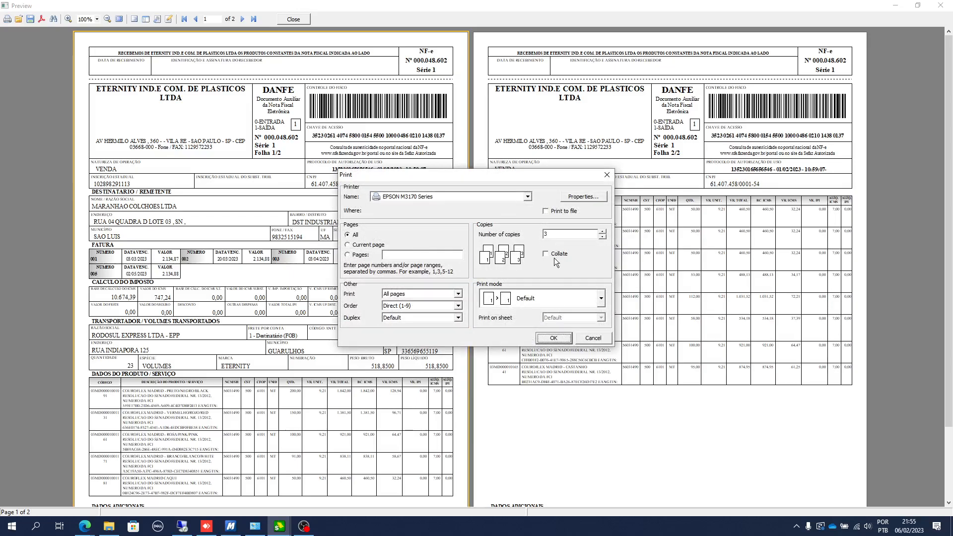
click(577, 196)
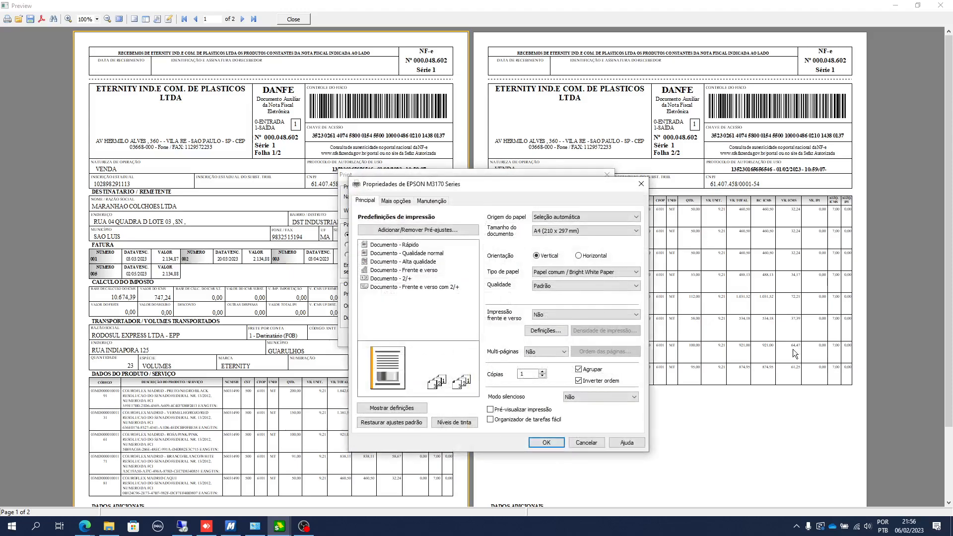
click(593, 366)
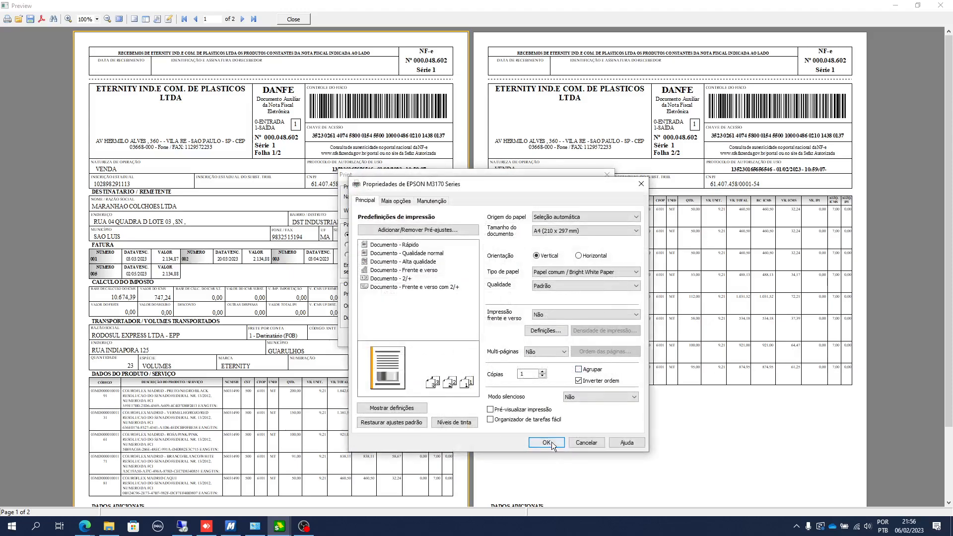
click(546, 442)
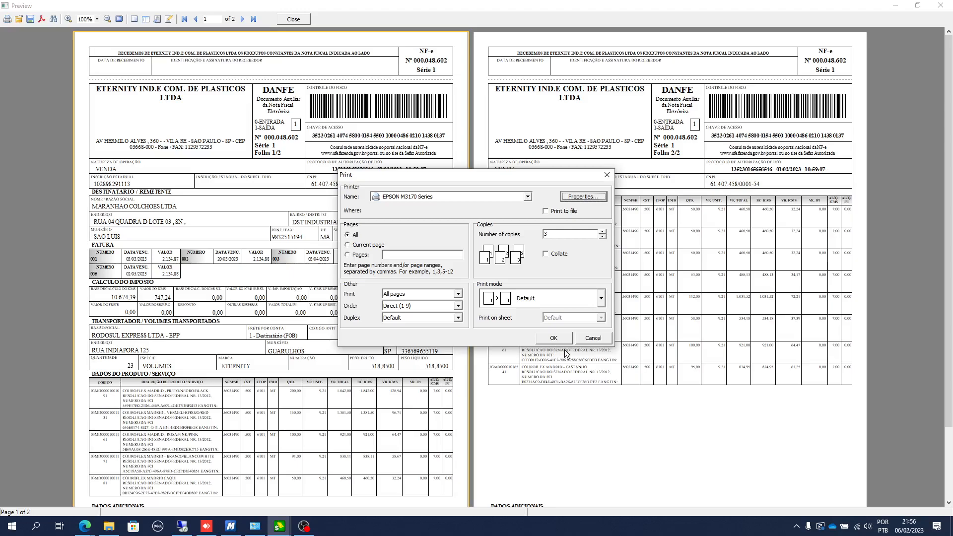
click(584, 341)
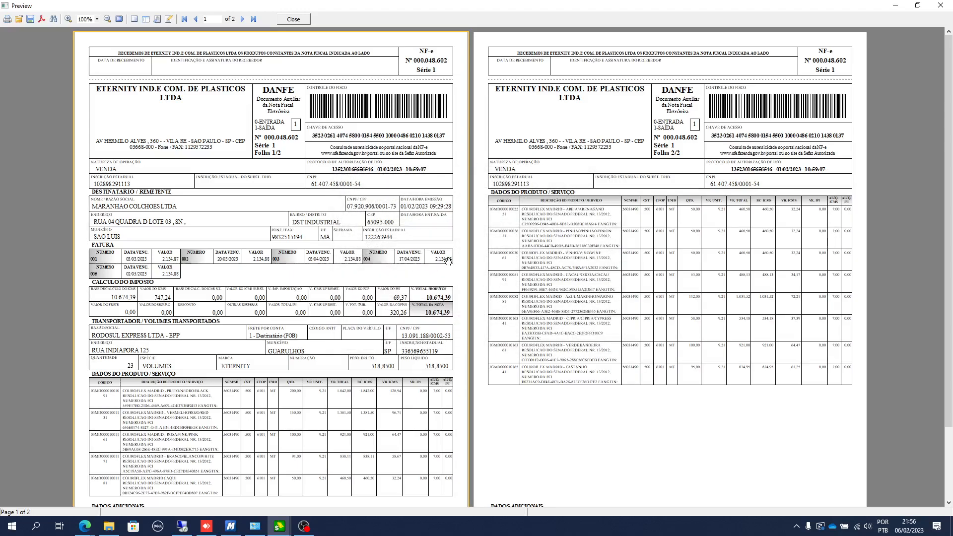
click(299, 20)
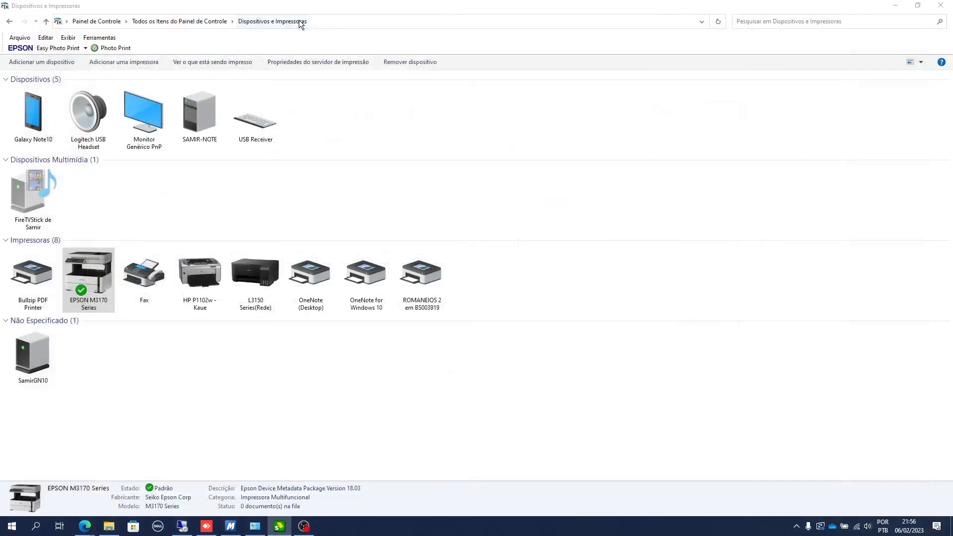
Step: In the EPSON M3170's printing preferences, set Impressão frente e verso to Auto (União de margem curta)
click(93, 286)
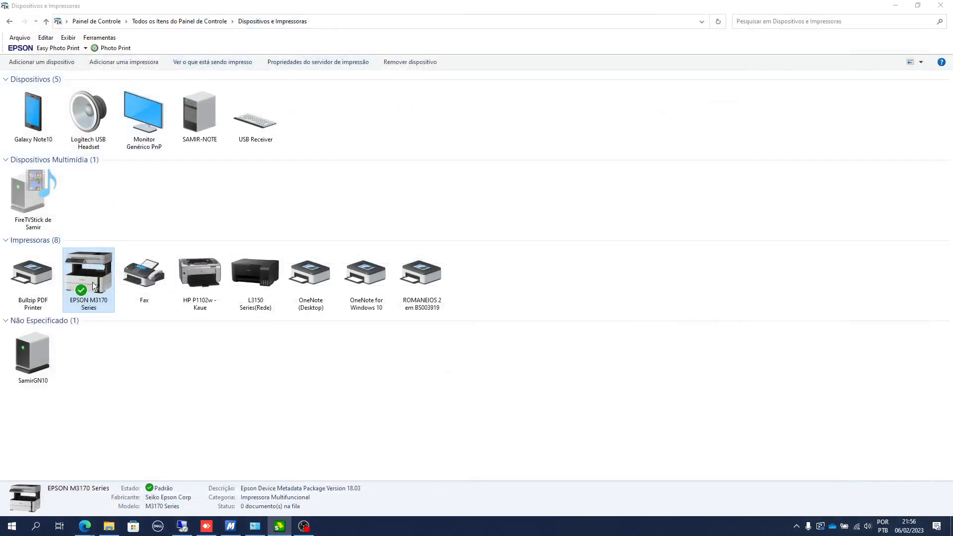
right_click(93, 286)
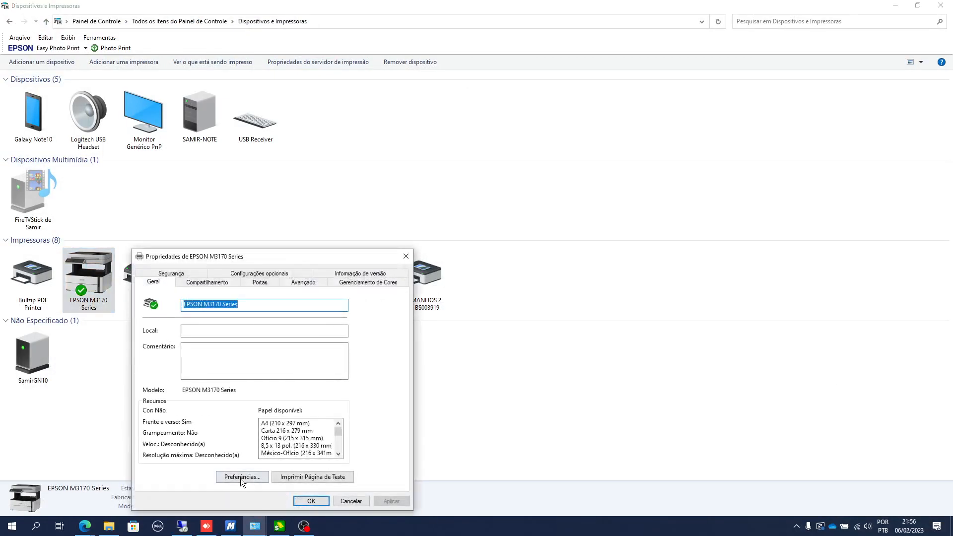
click(240, 477)
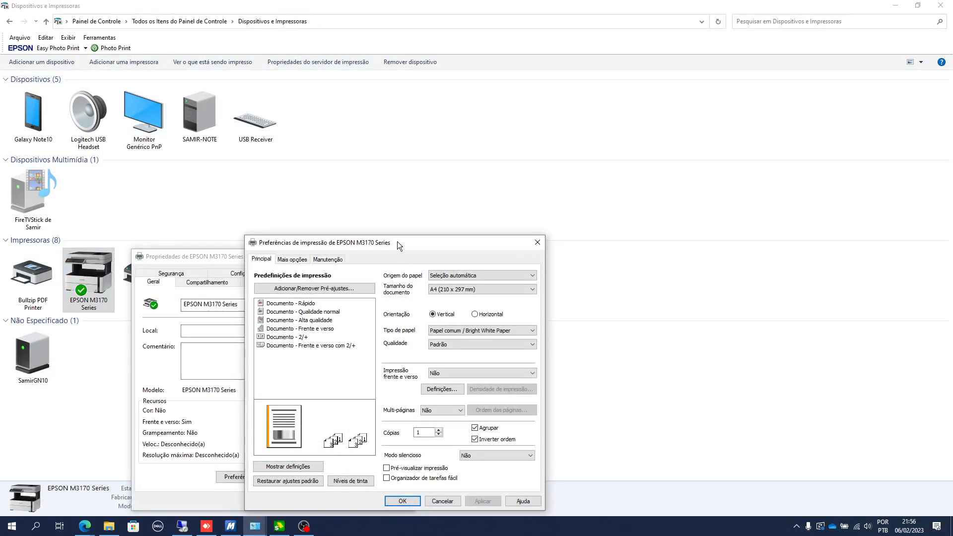
drag(397, 242, 452, 133)
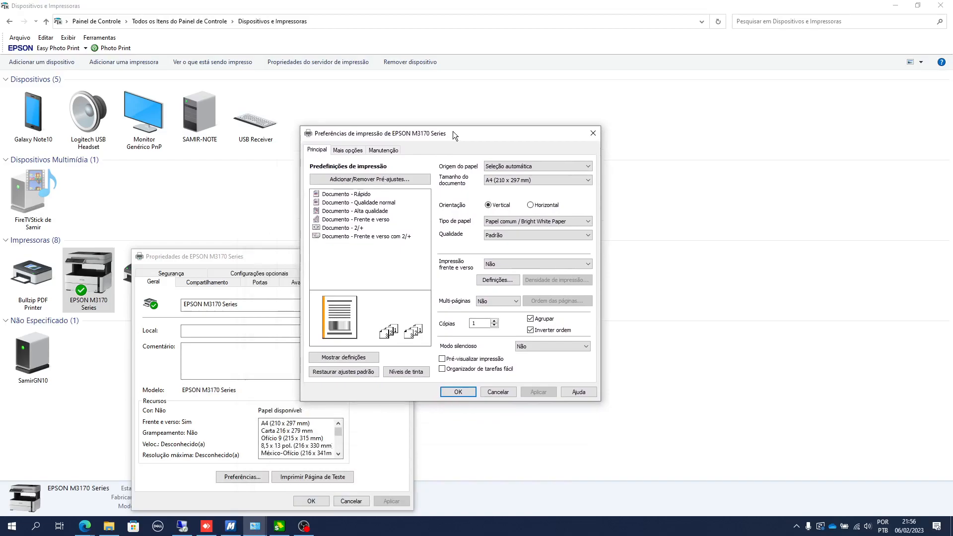
click(504, 264)
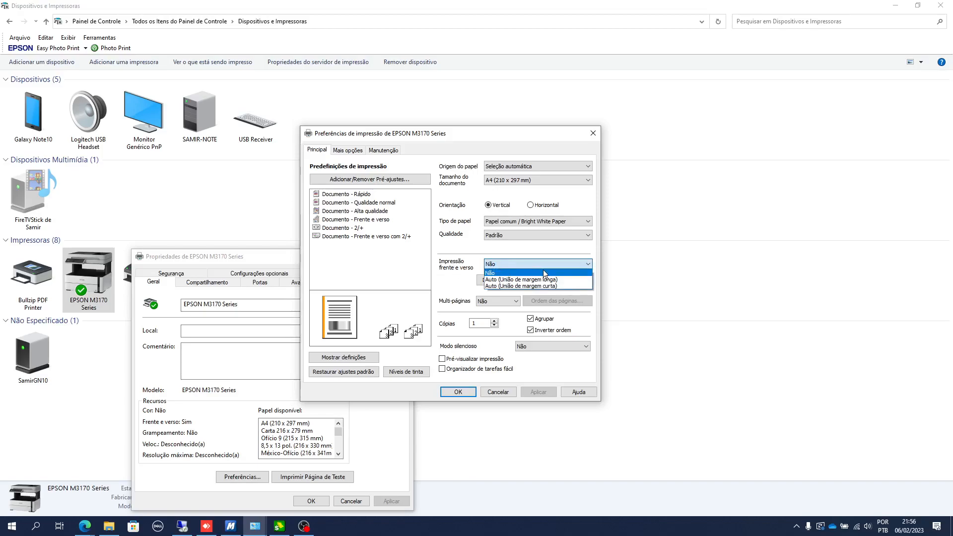
click(537, 285)
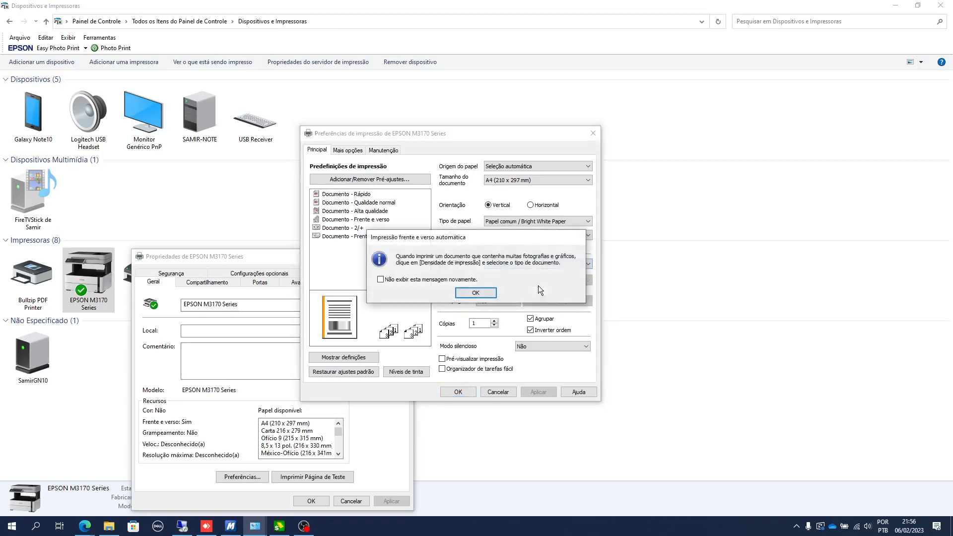
click(483, 294)
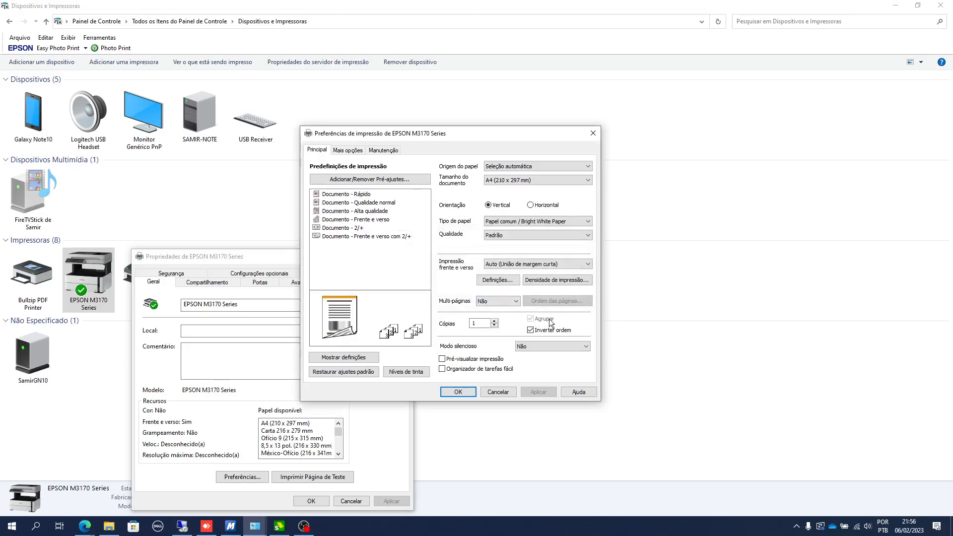
Step: Switch Impressão frente e verso to Não, reselect Auto (União de margem curta), and save the printing preferences
click(533, 268)
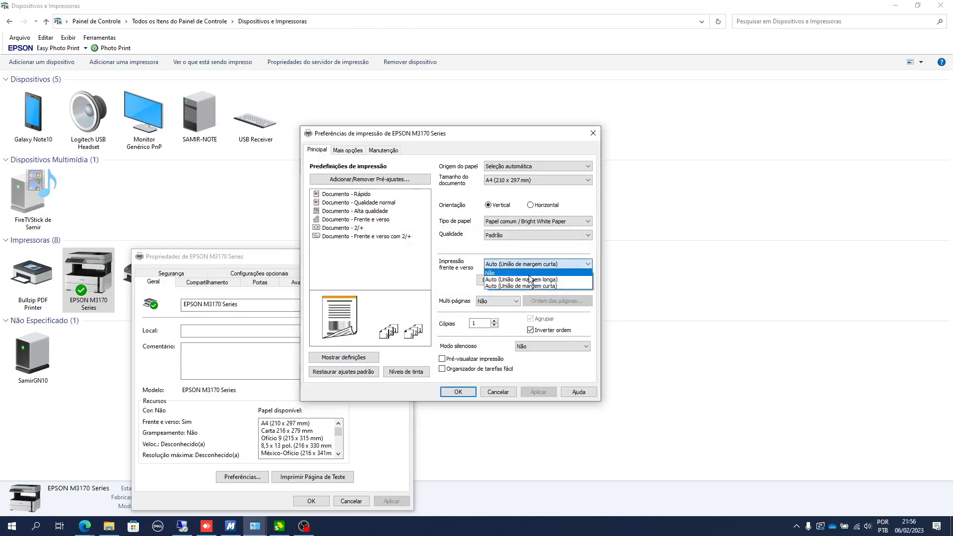
click(532, 273)
click(528, 265)
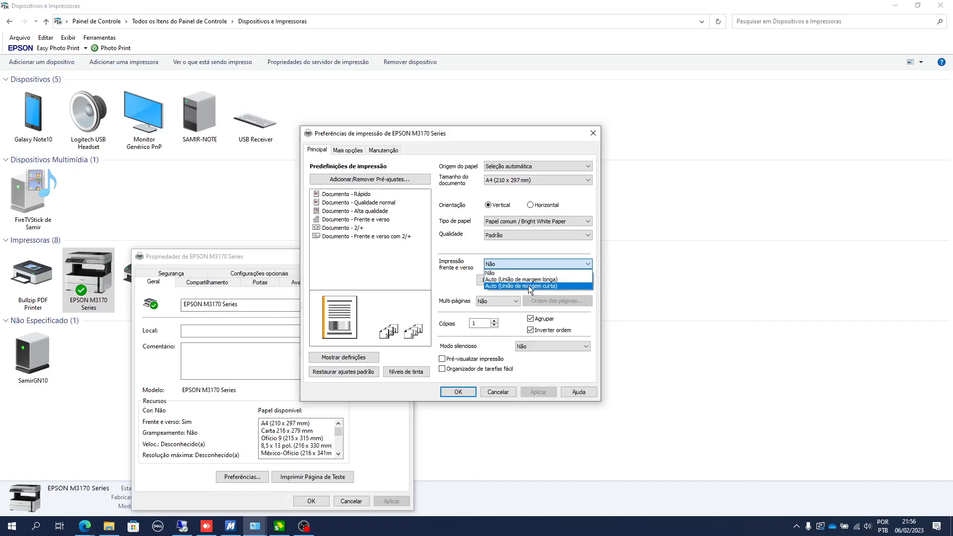
click(528, 285)
click(482, 295)
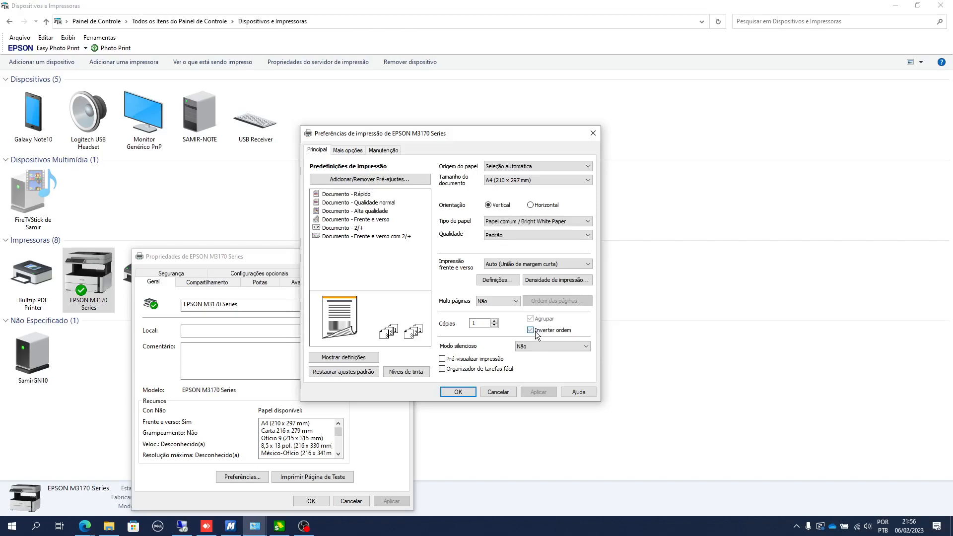
click(535, 331)
click(455, 392)
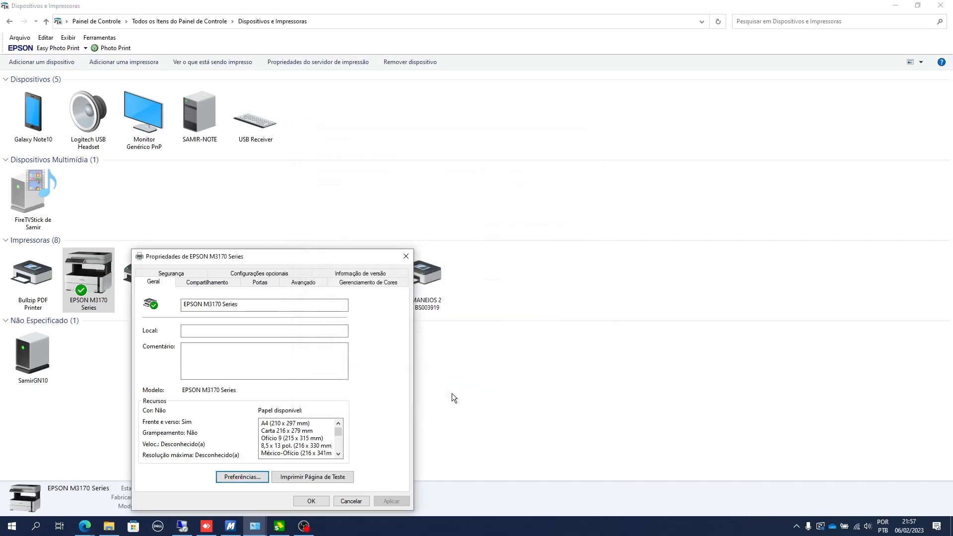
click(313, 499)
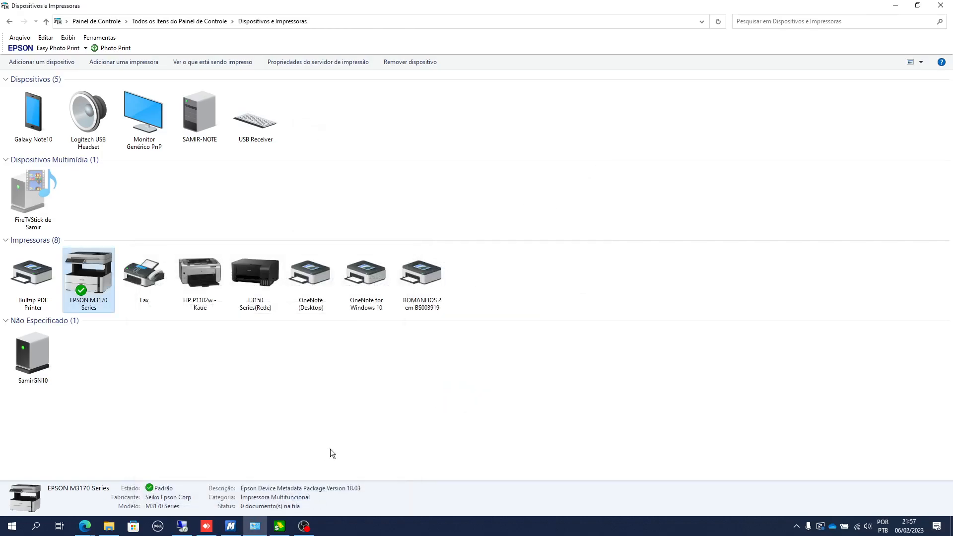
Step: Return to the invoice preview and check the duplex and collation options in the printer's properties without changing them
key(alt+Tab)
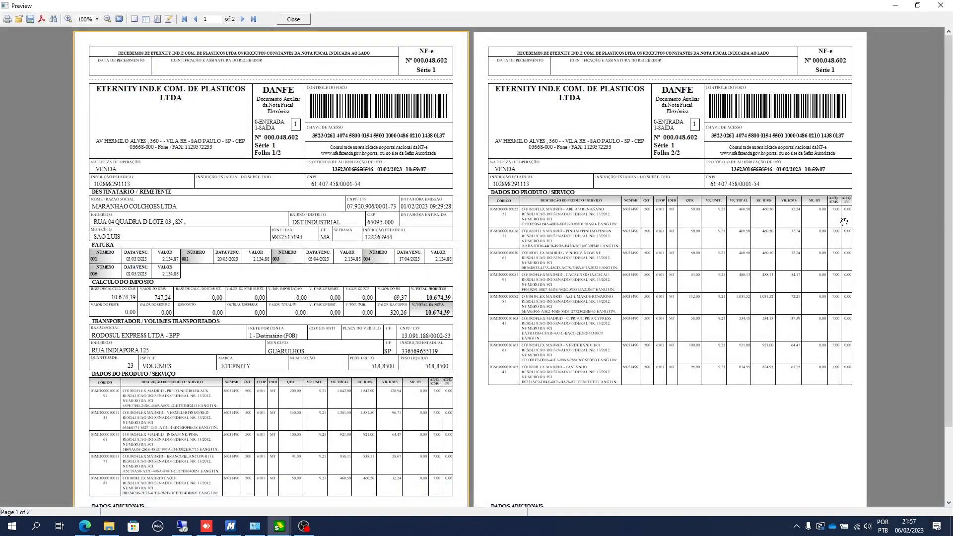
click(6, 19)
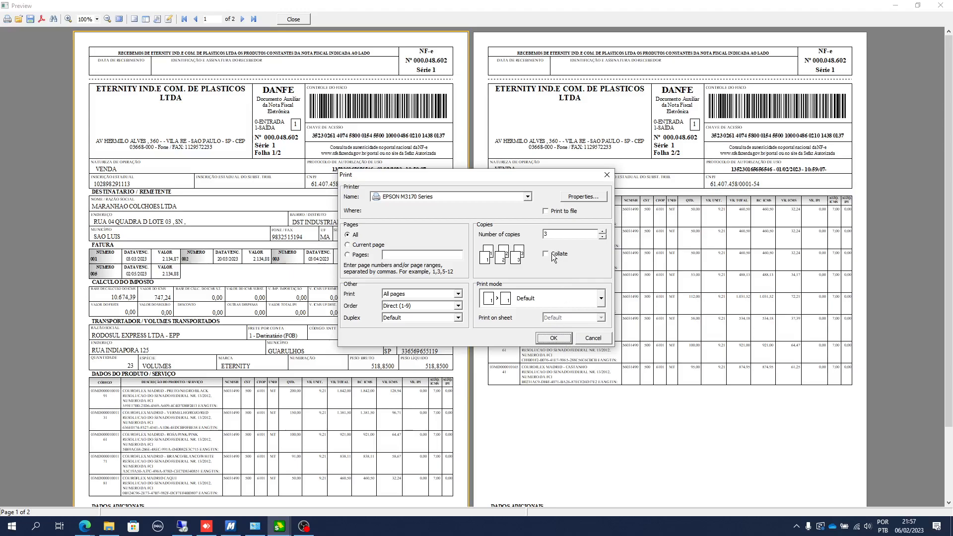
click(579, 197)
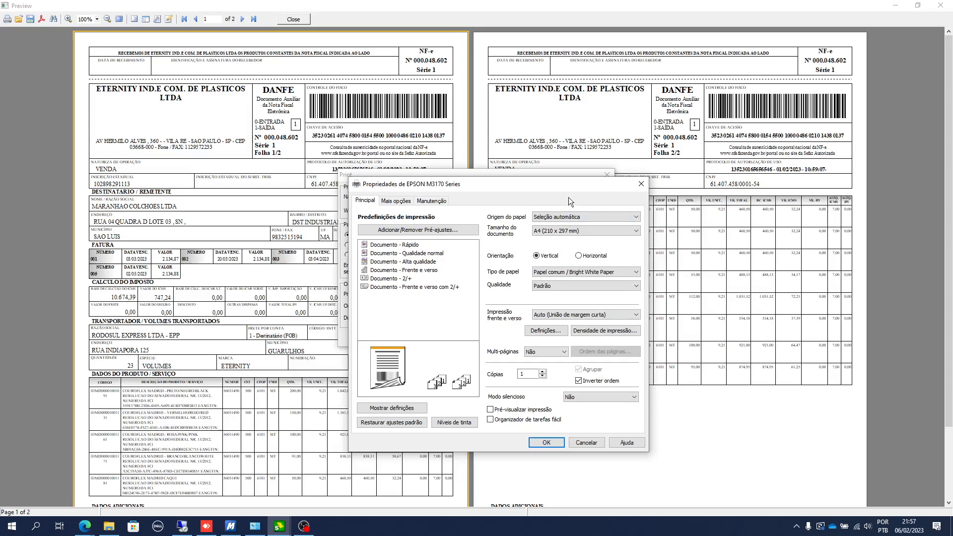
drag(567, 182, 703, 210)
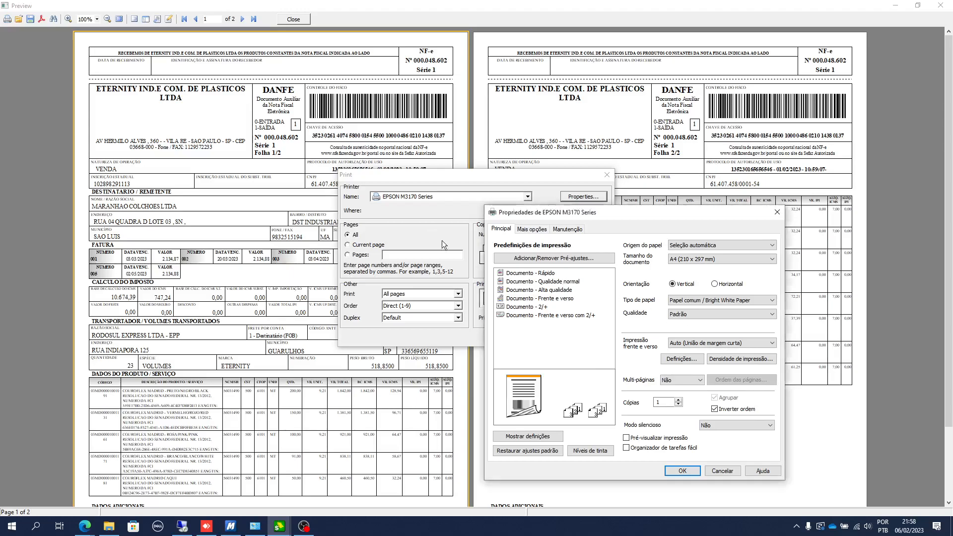
click(720, 470)
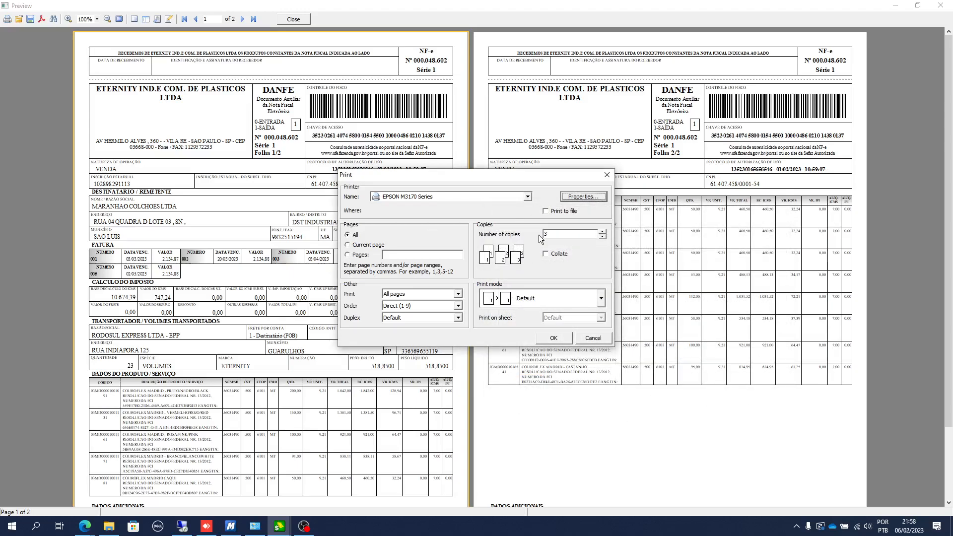
Step: Enable Collate for the invoice copies in the Print dialog, then cancel printing and close the preview
click(561, 253)
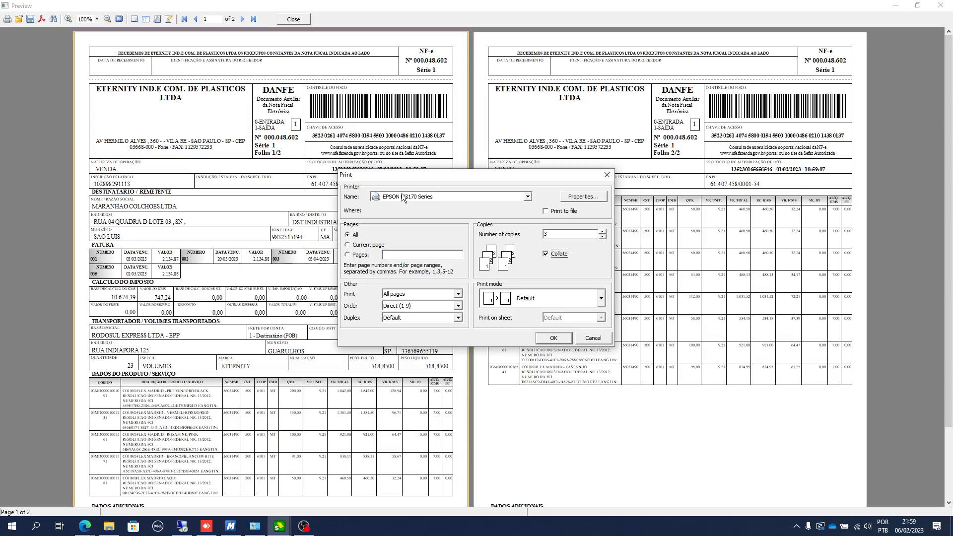
click(591, 339)
click(293, 19)
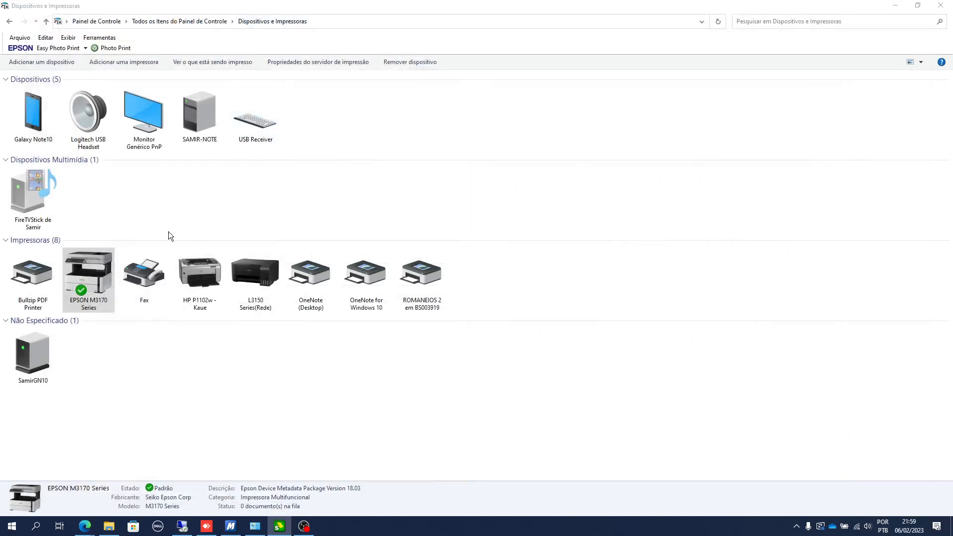
Step: Check the EPSON M3170's printing preferences, then set Impressão frente e verso to Auto (União de margem curta) in its advanced printing defaults and save
right_click(101, 280)
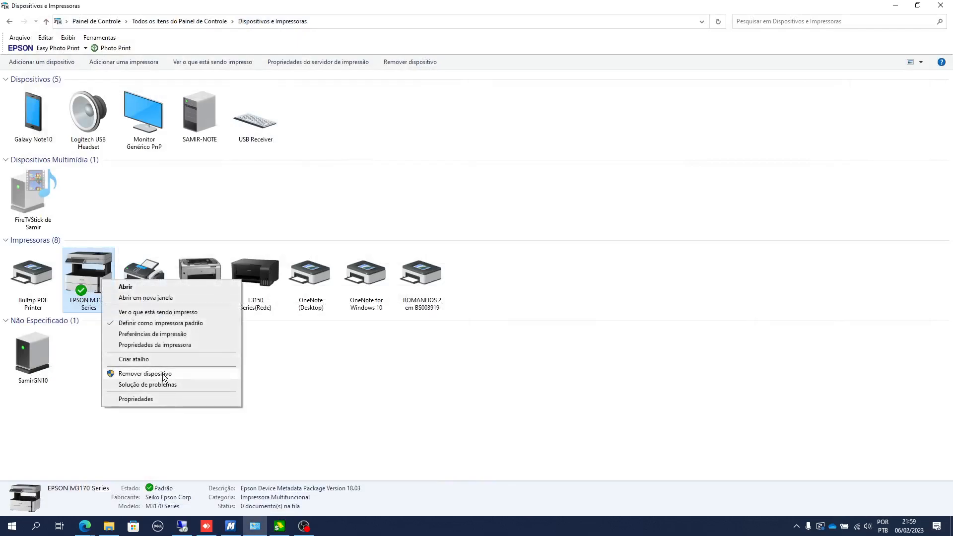
click(156, 344)
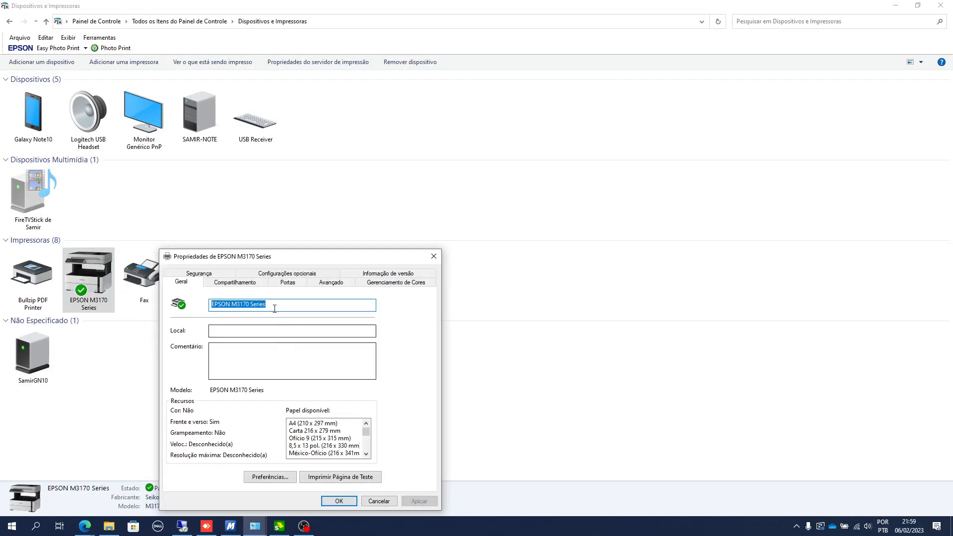
click(270, 476)
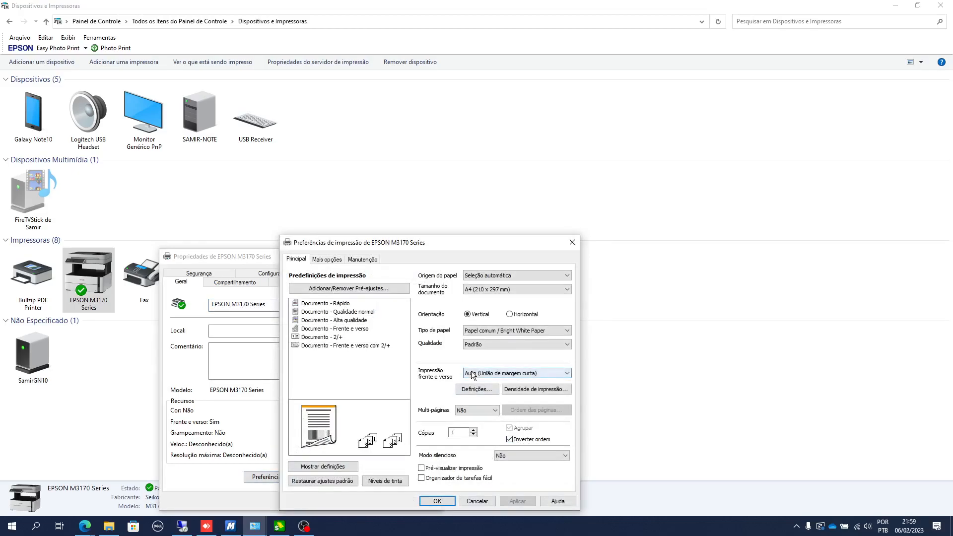
click(469, 501)
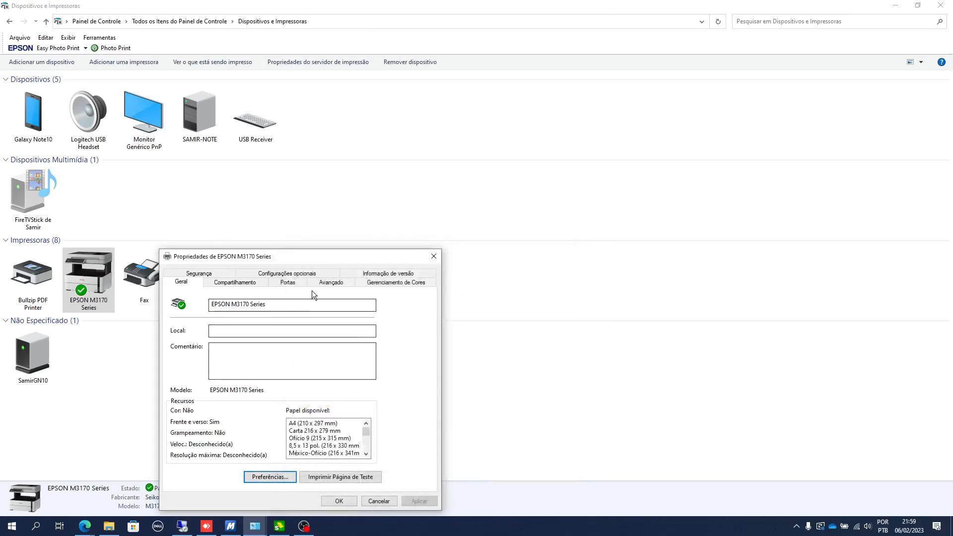
click(319, 281)
click(214, 479)
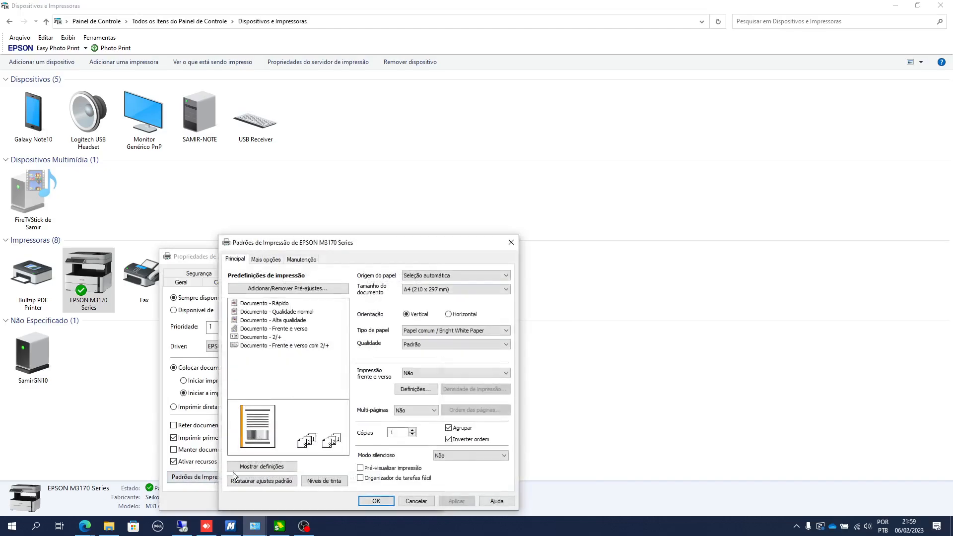
click(407, 373)
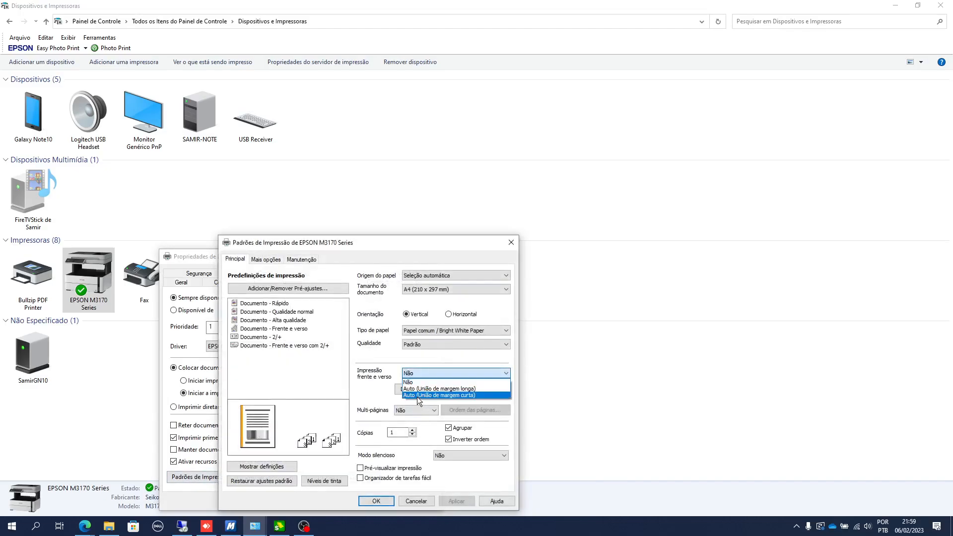
click(417, 396)
click(463, 295)
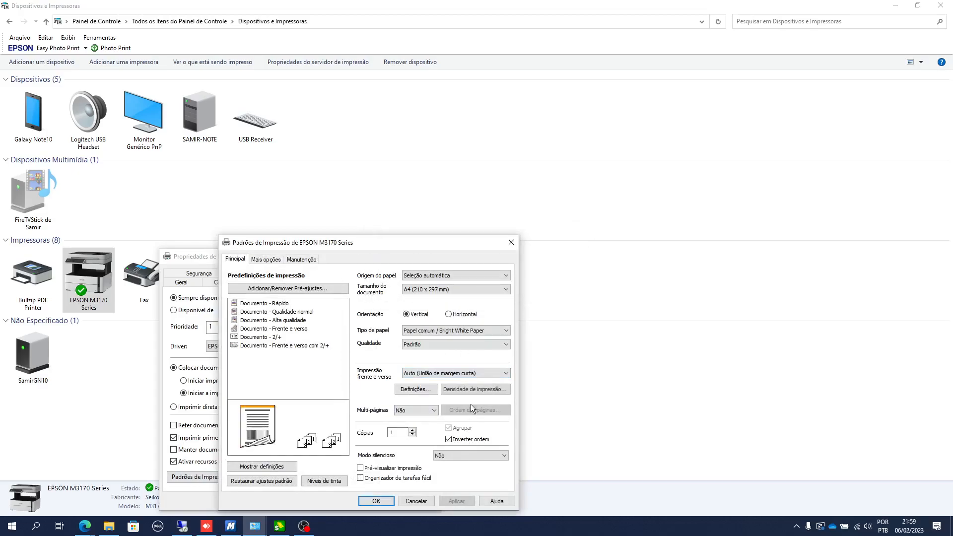
click(375, 501)
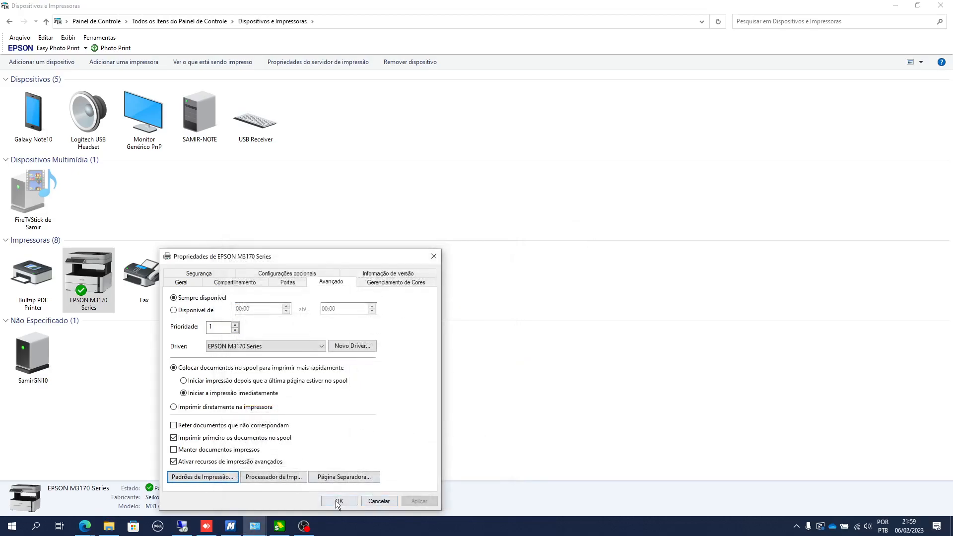
click(337, 502)
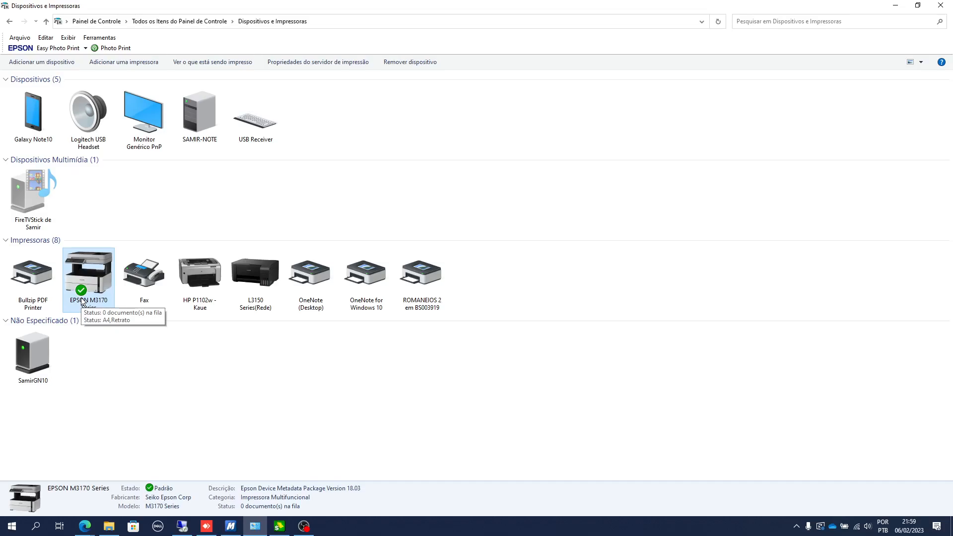
Step: Open the L3150 Series(Rede) printing preferences, try Manual (União de margem longa) for Impressão frente e verso, and switch it to Não
right_click(251, 290)
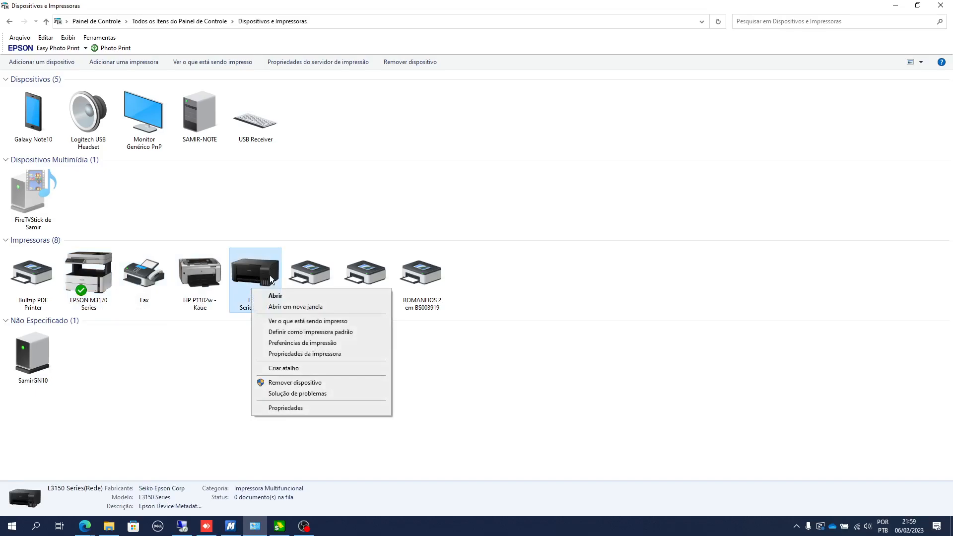
click(299, 355)
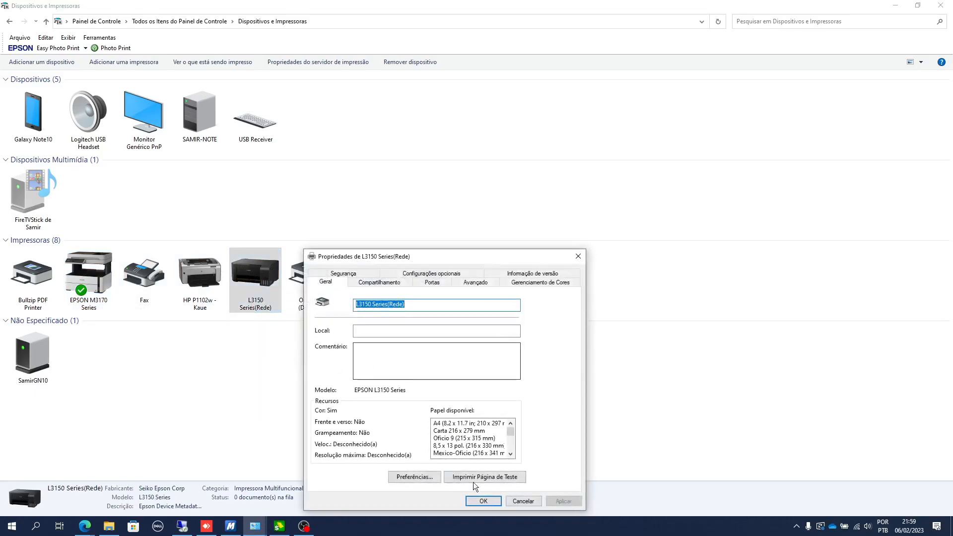
click(414, 477)
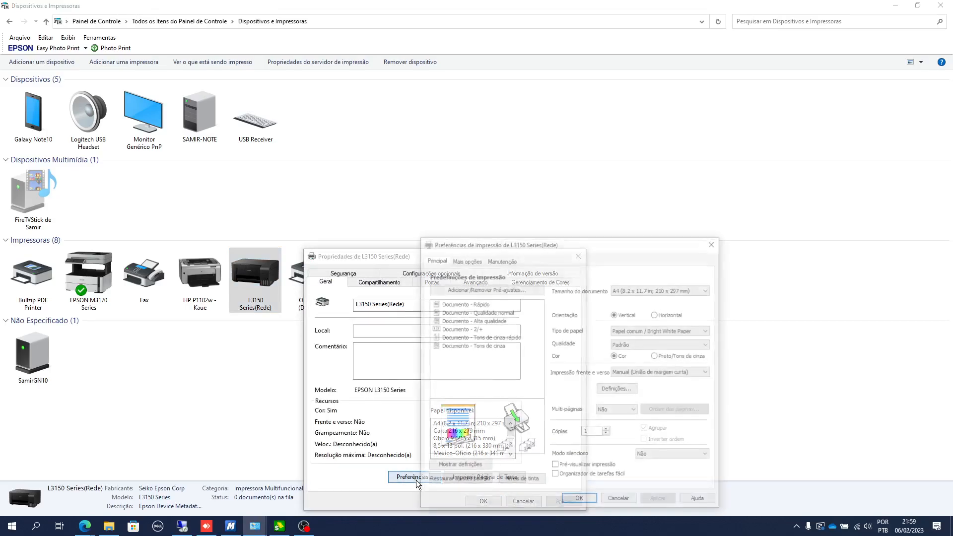
click(628, 376)
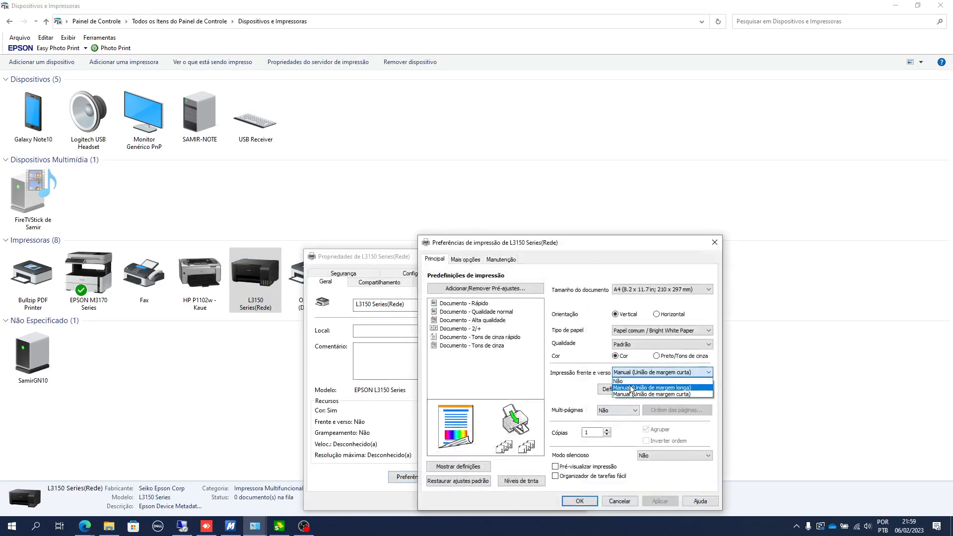
click(645, 388)
click(541, 417)
click(628, 372)
click(628, 380)
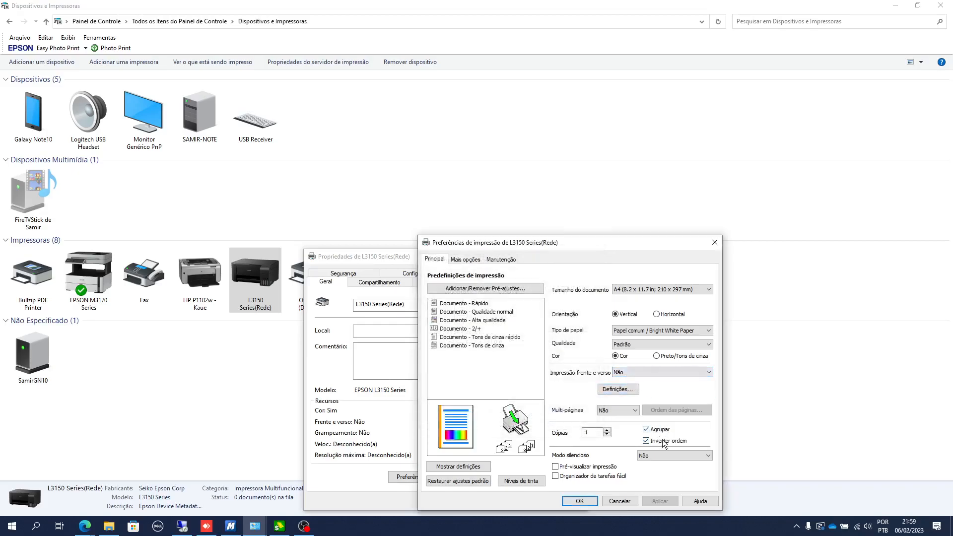
Step: Toggle Agrupar off and on, set the L3150's Impressão frente e verso to Manual (União de margem curta), and save
click(658, 431)
click(659, 430)
click(640, 373)
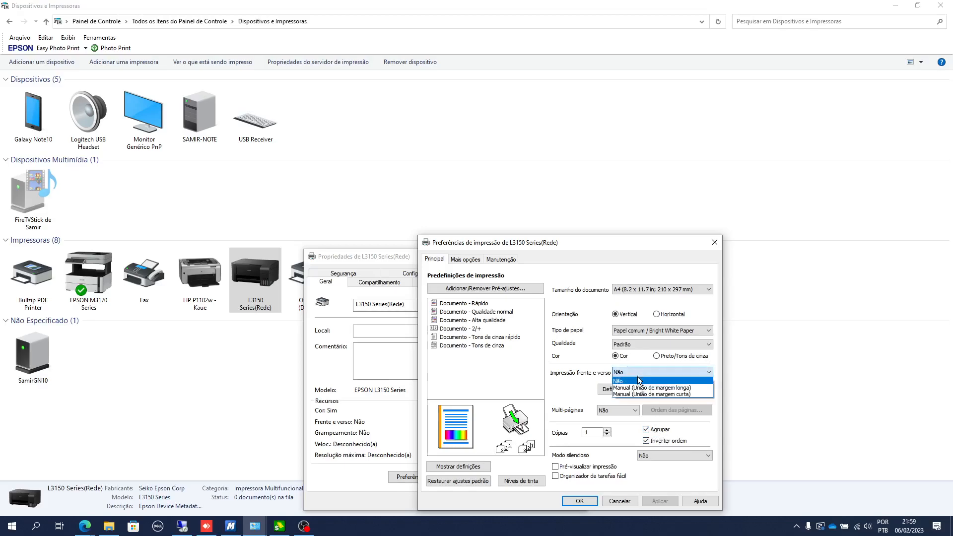
click(637, 394)
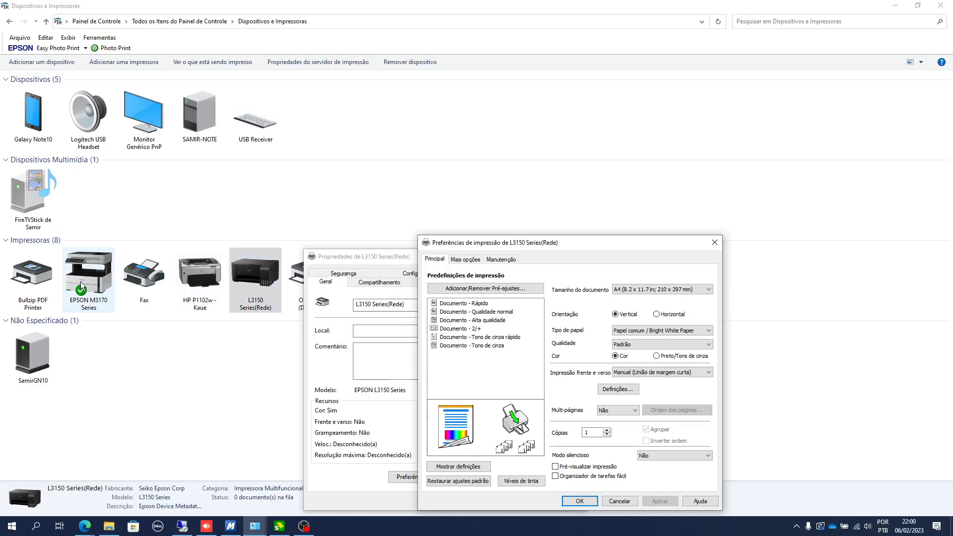
click(255, 292)
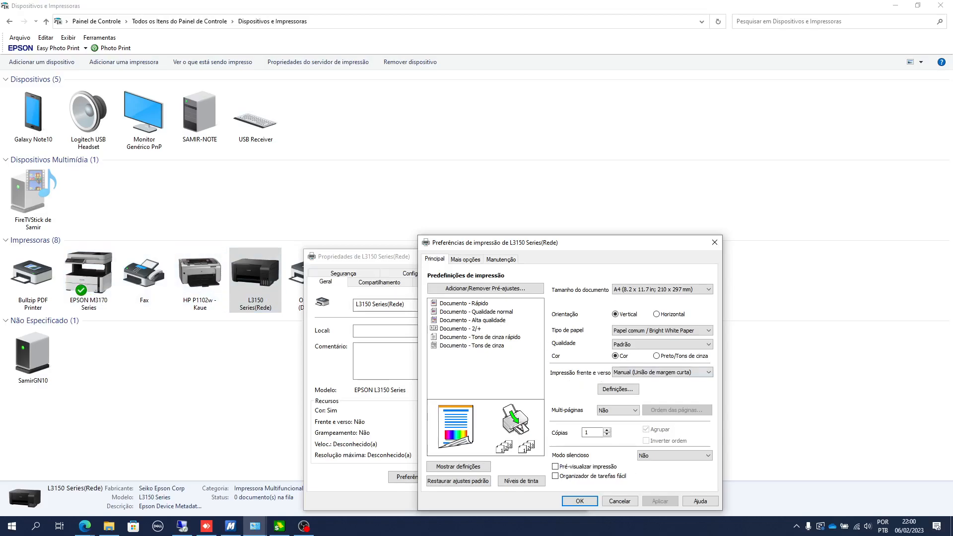
click(579, 501)
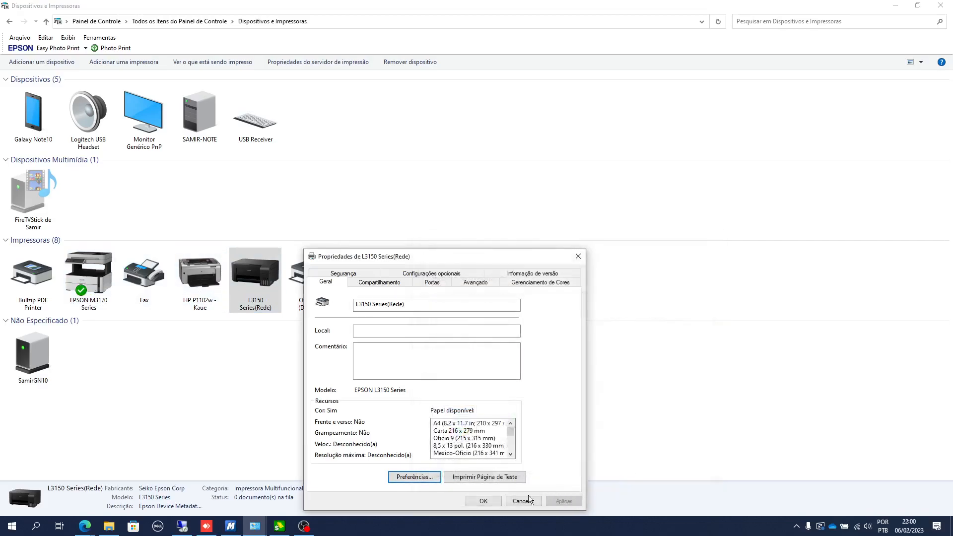
click(483, 501)
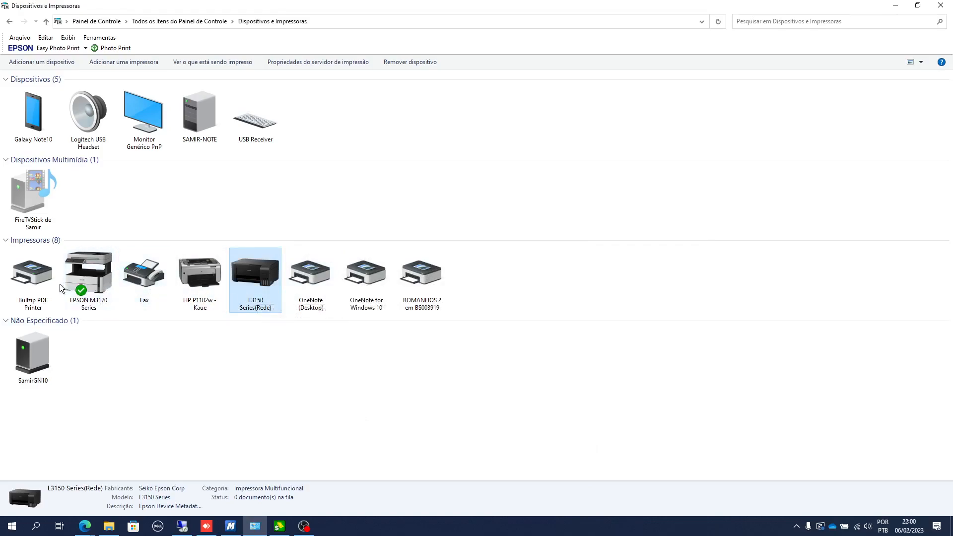
Step: Examine the Bullzip PDF Printer's layout, paper/quality and advanced printing preferences for duplex or collation options, without changing anything
right_click(24, 285)
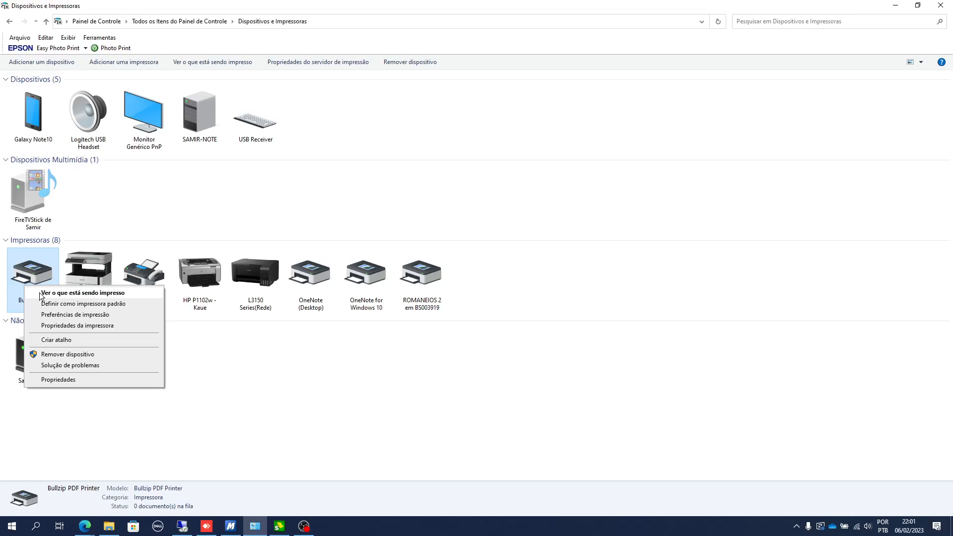
click(54, 325)
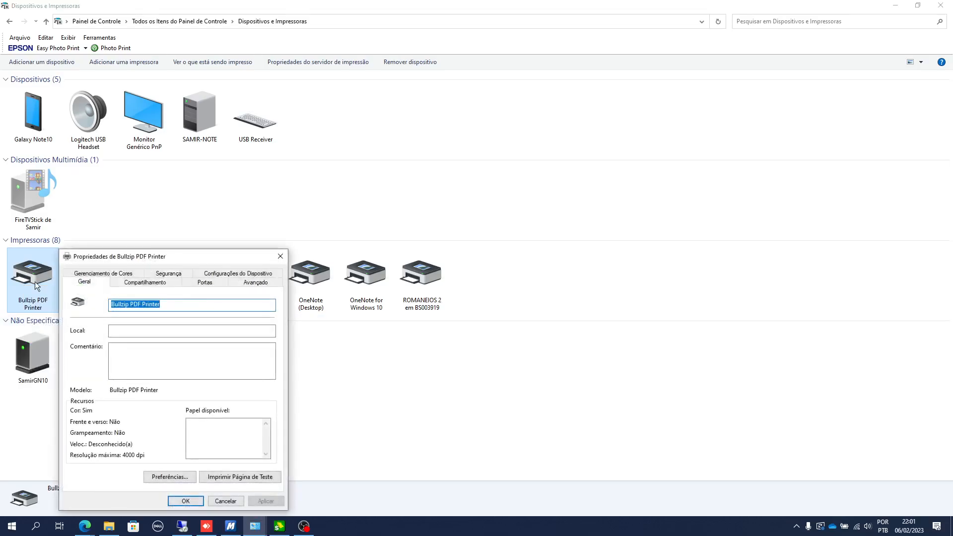
drag(139, 258, 267, 194)
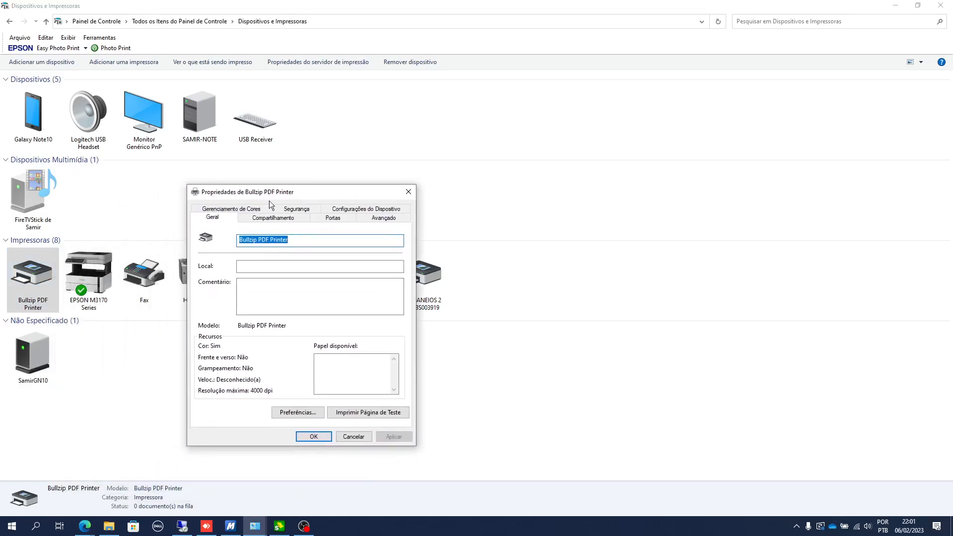
click(304, 411)
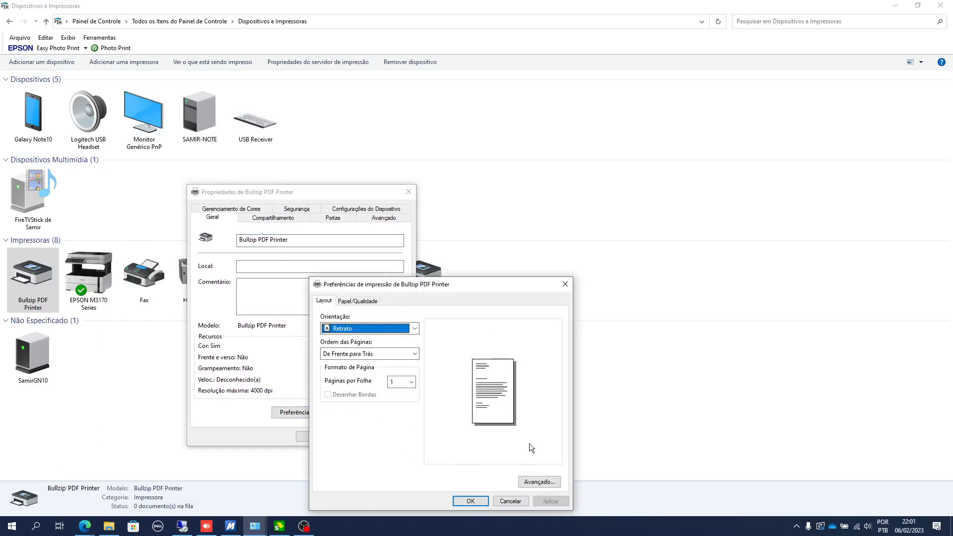
click(378, 301)
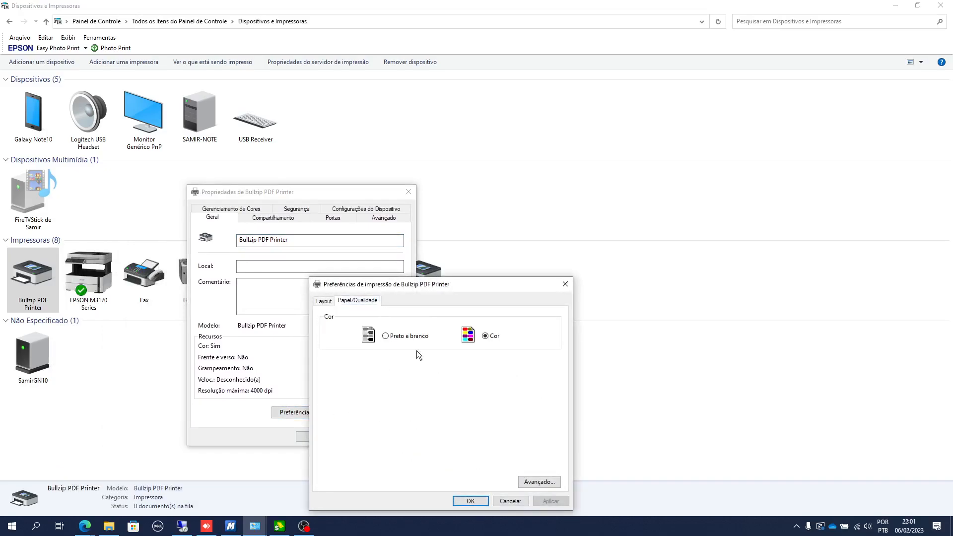
click(328, 301)
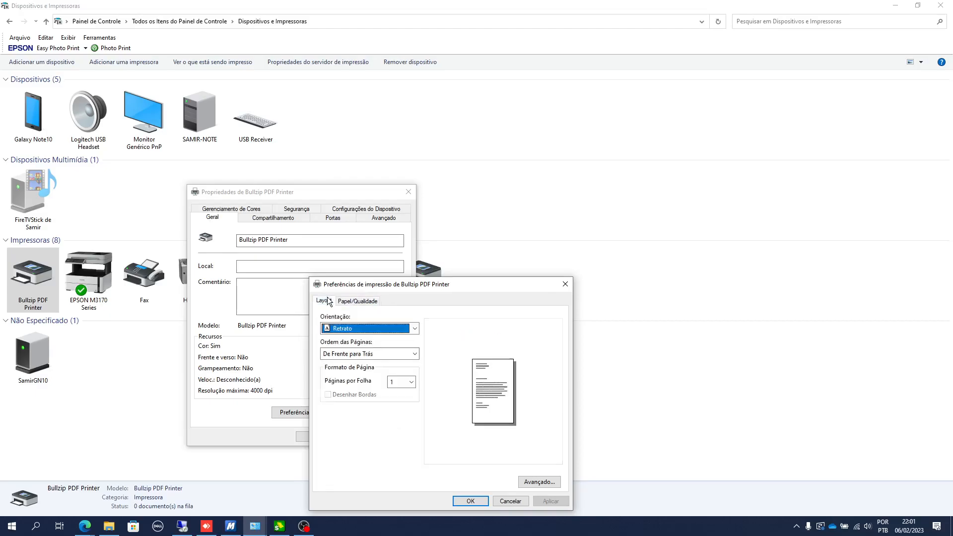
click(527, 484)
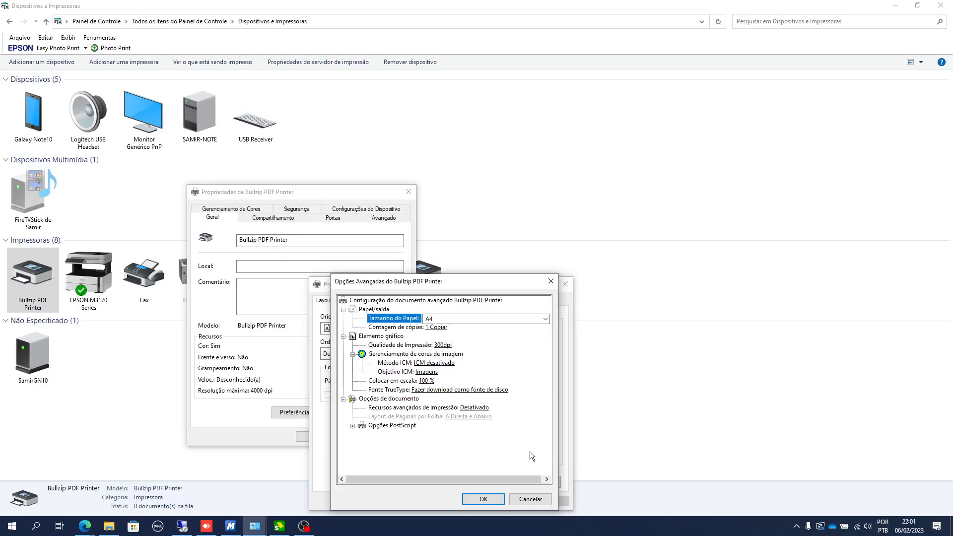
click(540, 501)
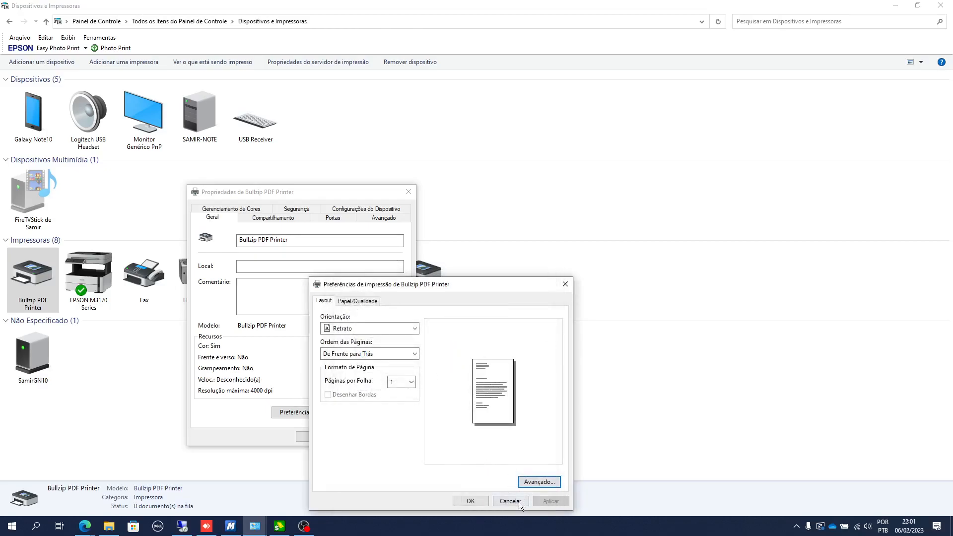
click(512, 494)
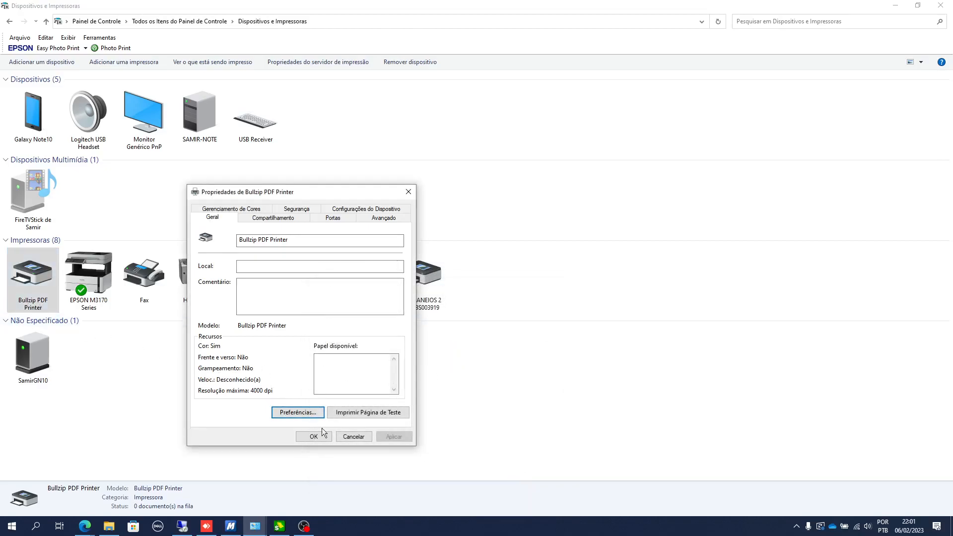
click(354, 437)
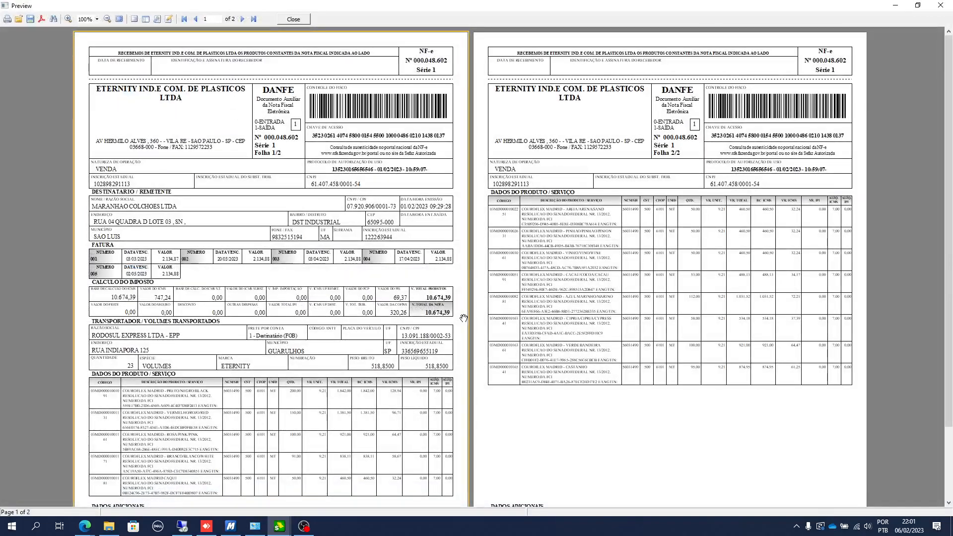
Step: Print 3 copies of all pages of the previewed invoice to the Bullzip PDF Printer, with Collate off
click(7, 21)
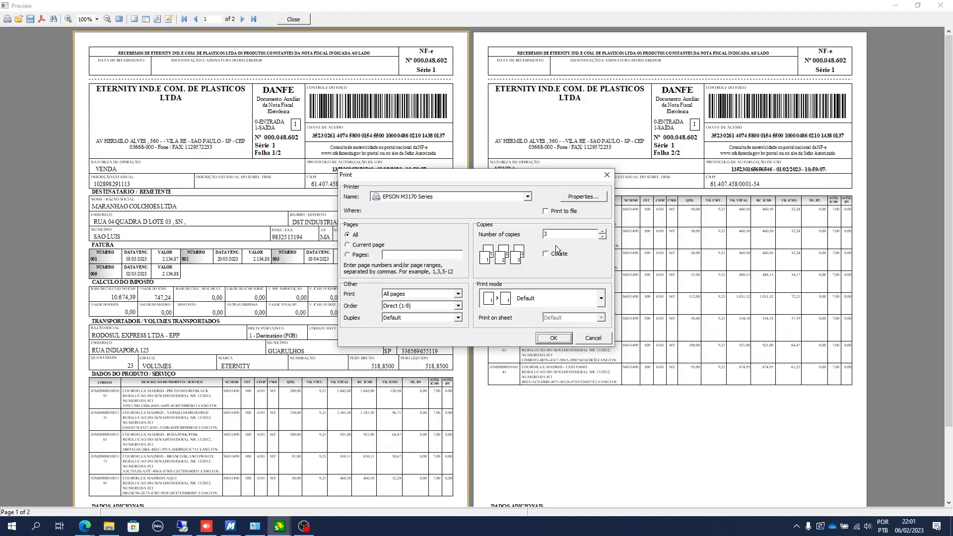
click(479, 198)
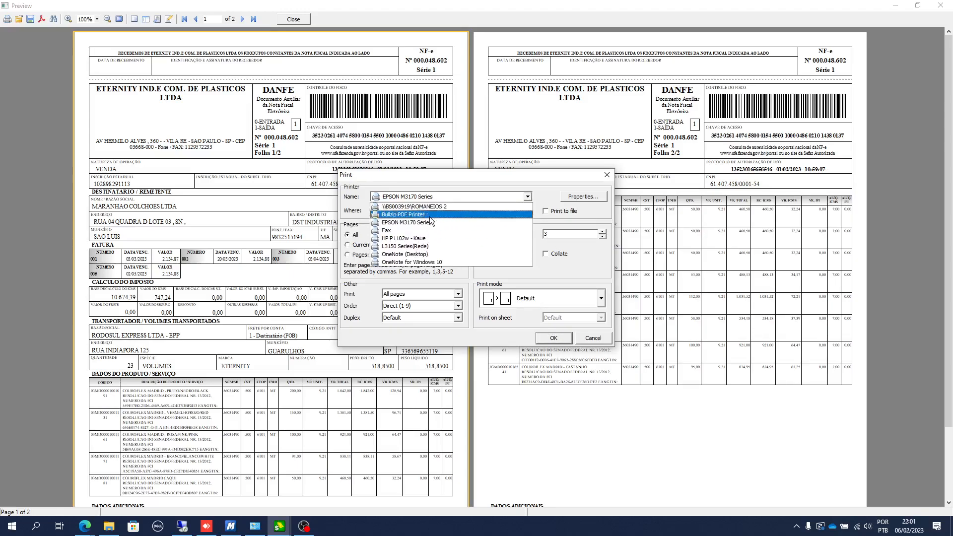
click(424, 246)
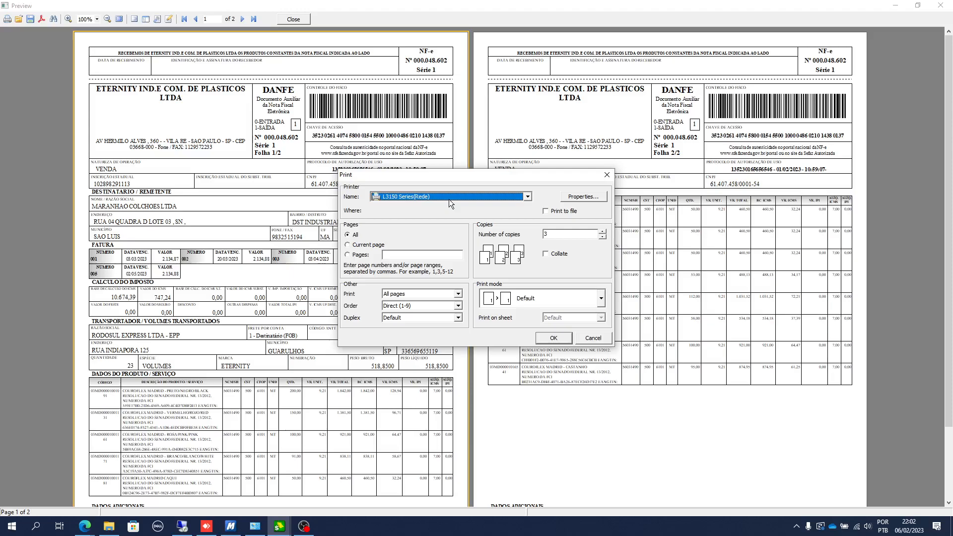
click(444, 196)
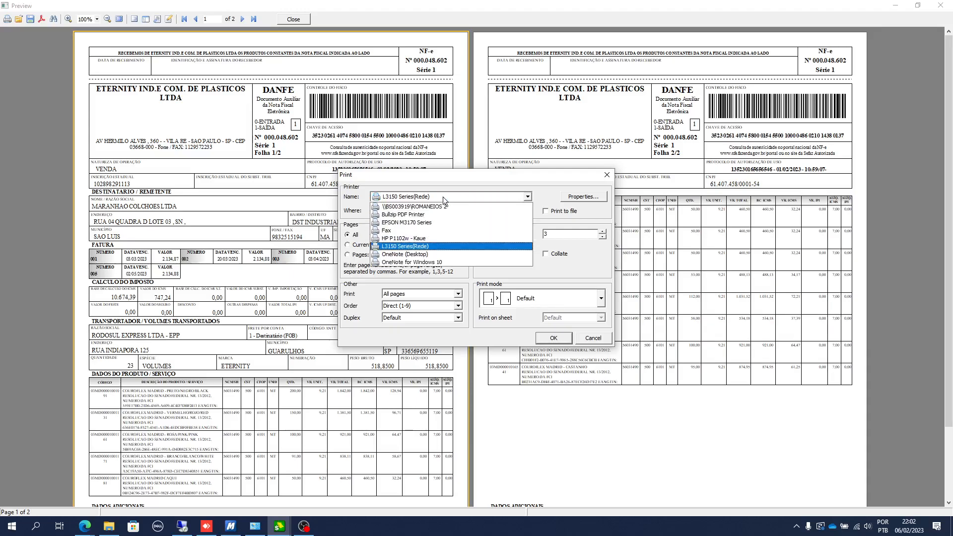
click(409, 214)
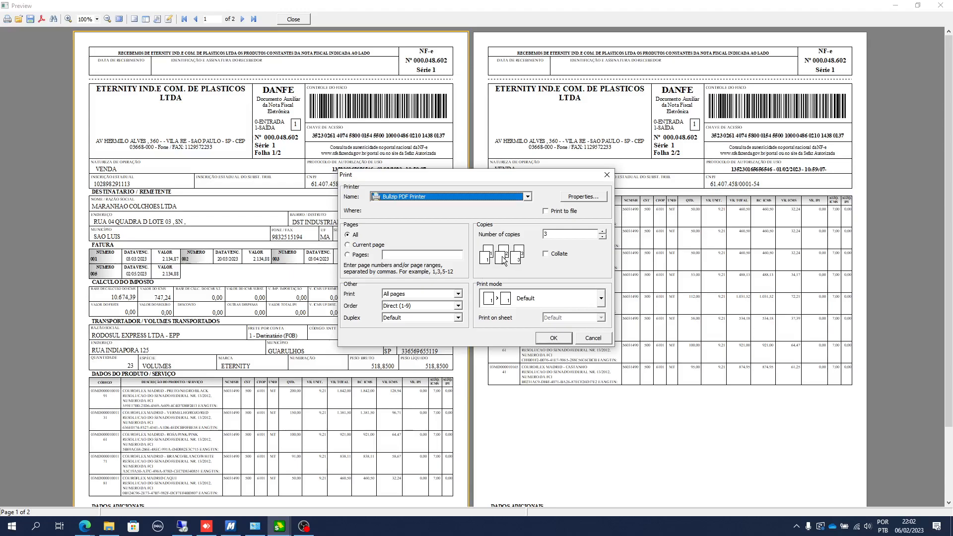
double_click(551, 234)
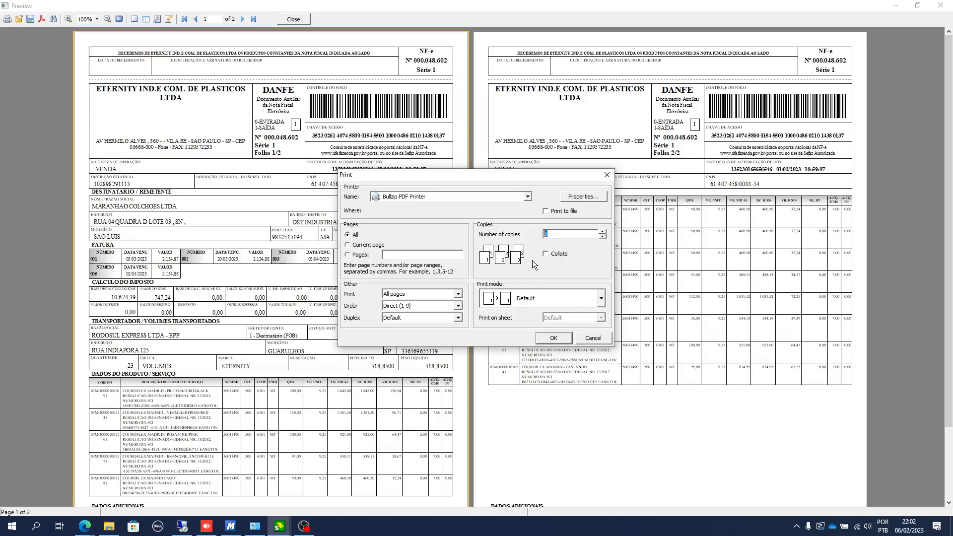
click(547, 340)
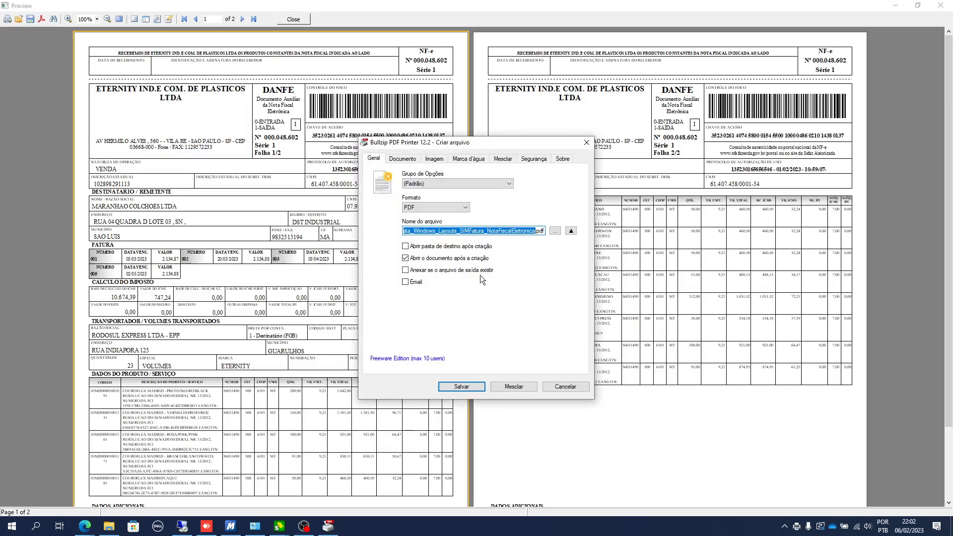
Step: Save the print output as TESTE.pdf in Área de Trabalho, replacing the existing file
click(556, 230)
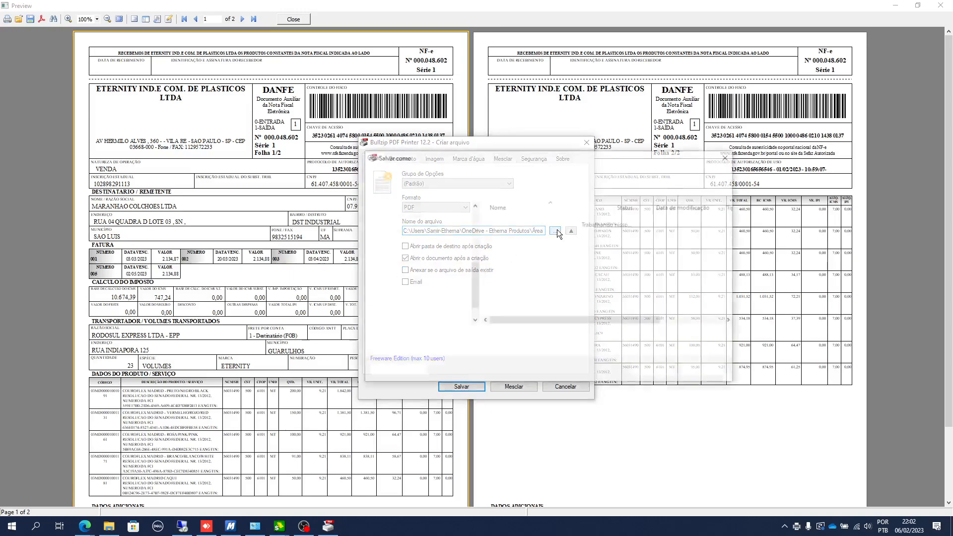
click(523, 272)
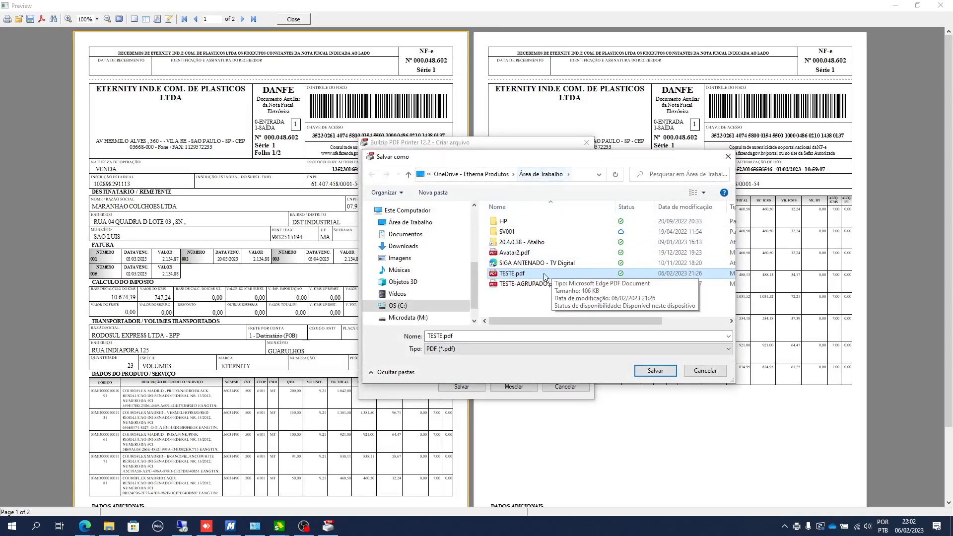
click(655, 371)
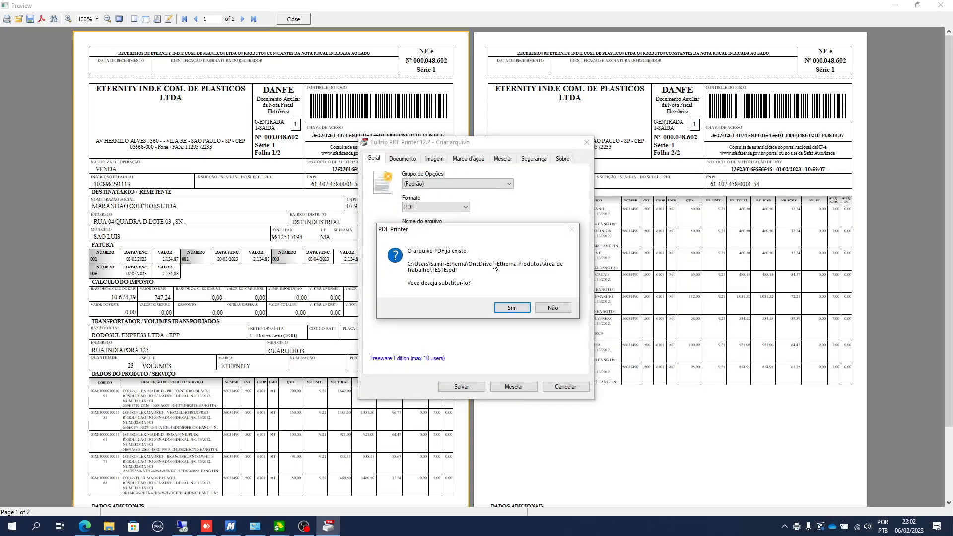
click(510, 307)
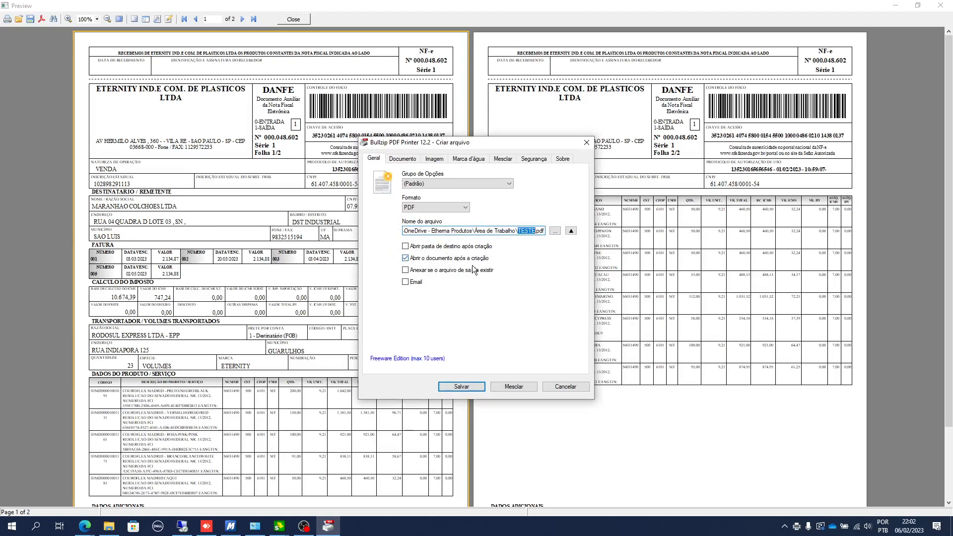
click(452, 386)
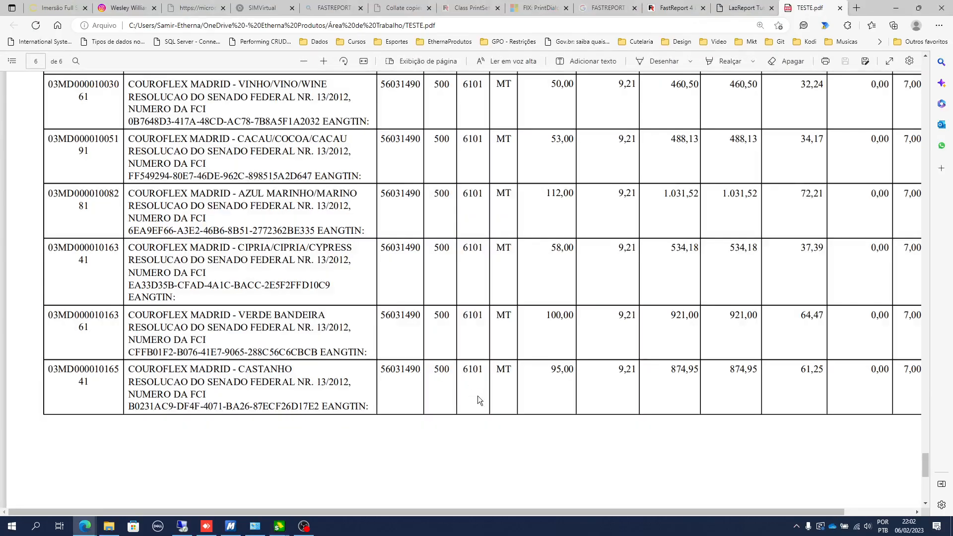
Step: Examine the page order of the uncollated invoice copies in TESTE.pdf from the first page to the last
drag(921, 472, 923, 70)
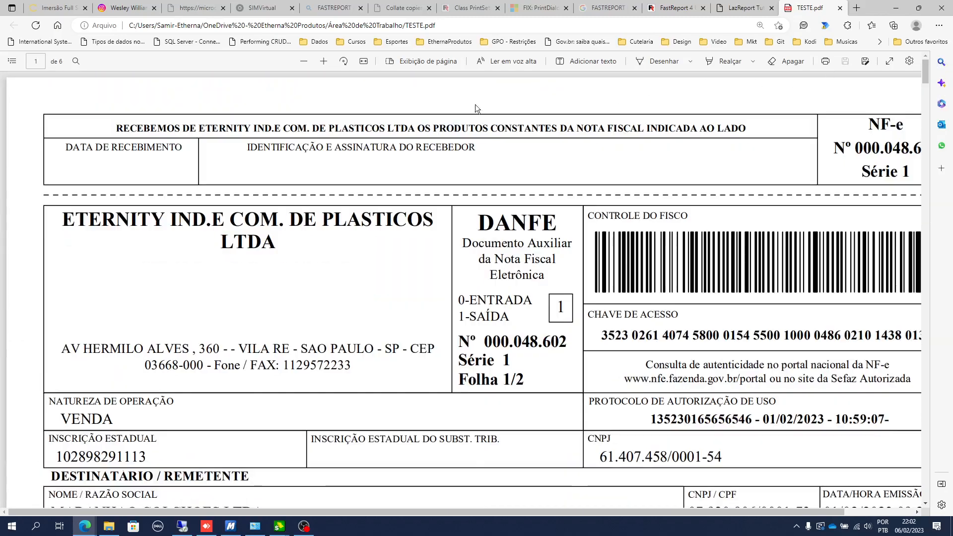
click(302, 60)
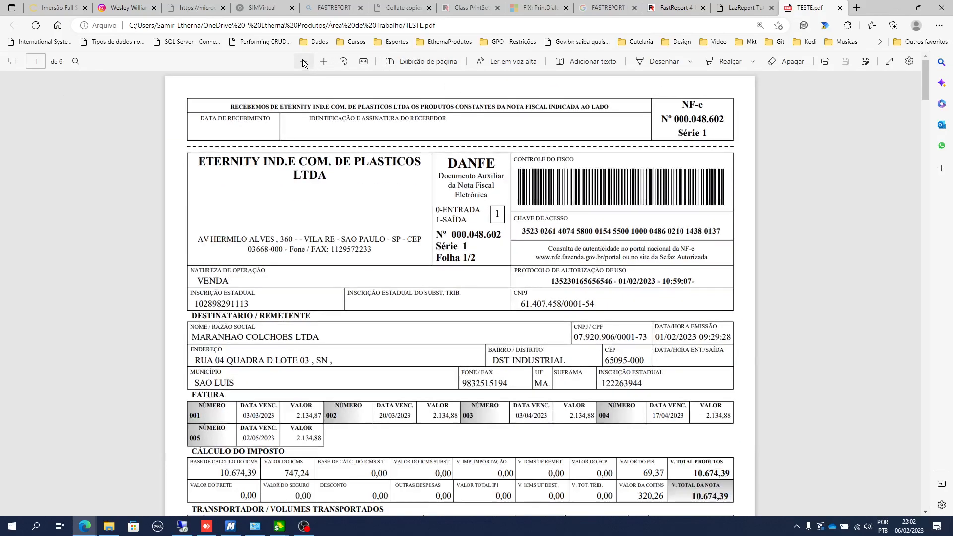
scroll(641, 387, down, 15)
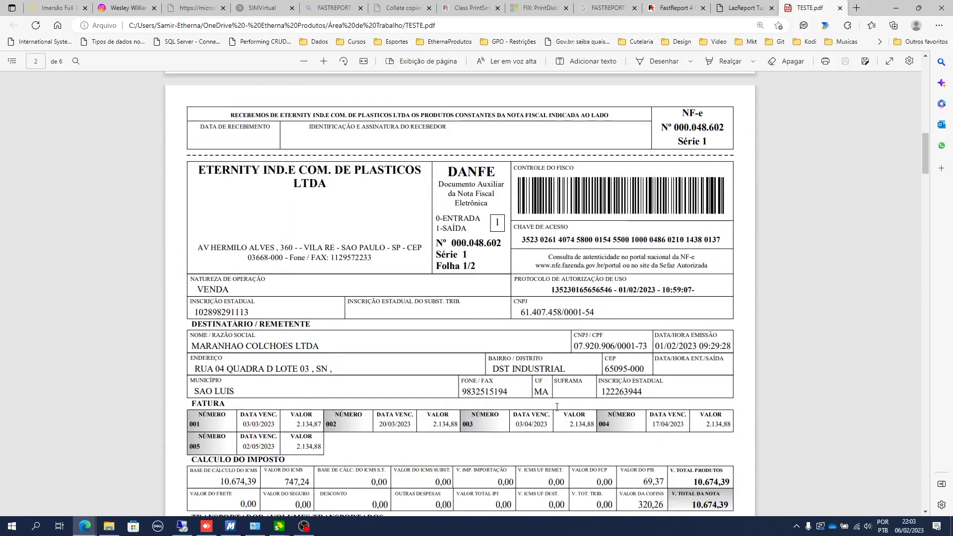
scroll(554, 397, down, 15)
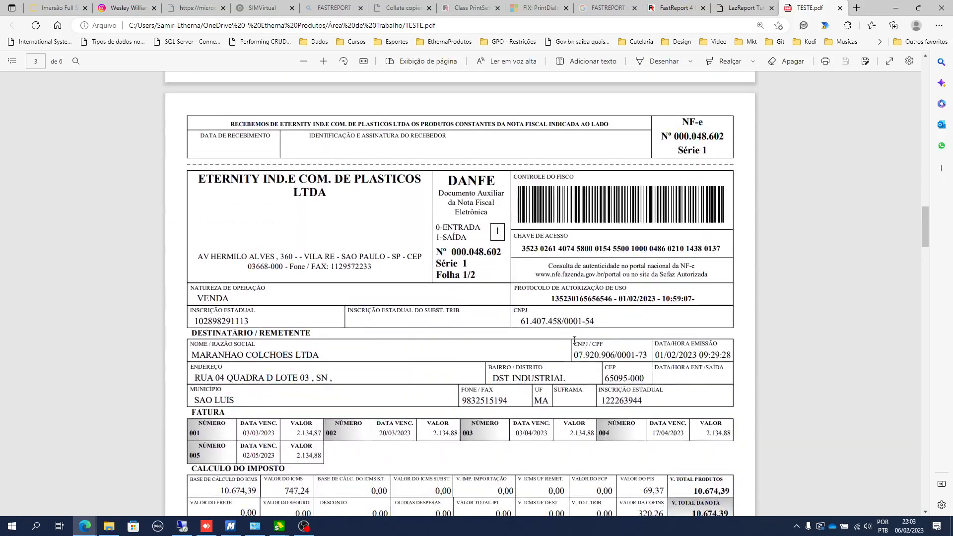
scroll(778, 356, down, 20)
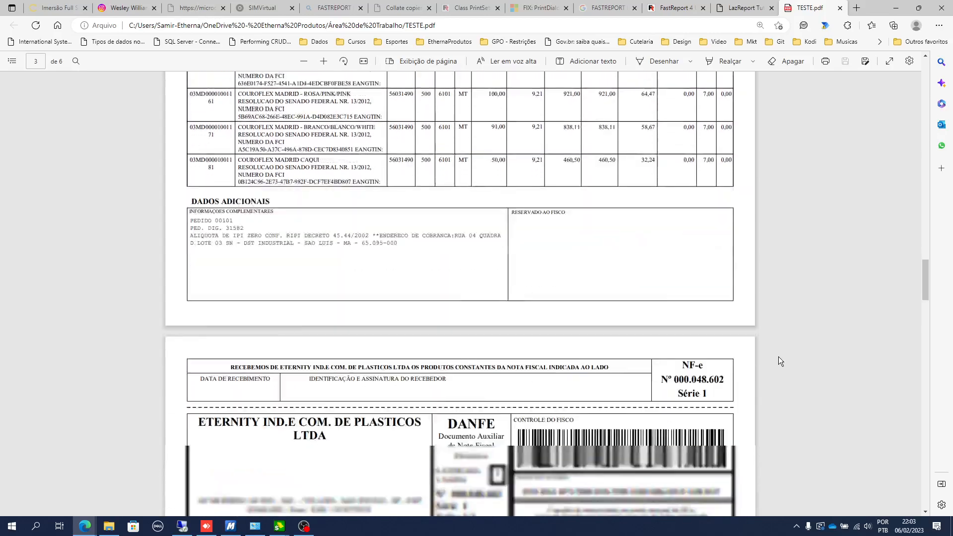
scroll(778, 356, down, 12)
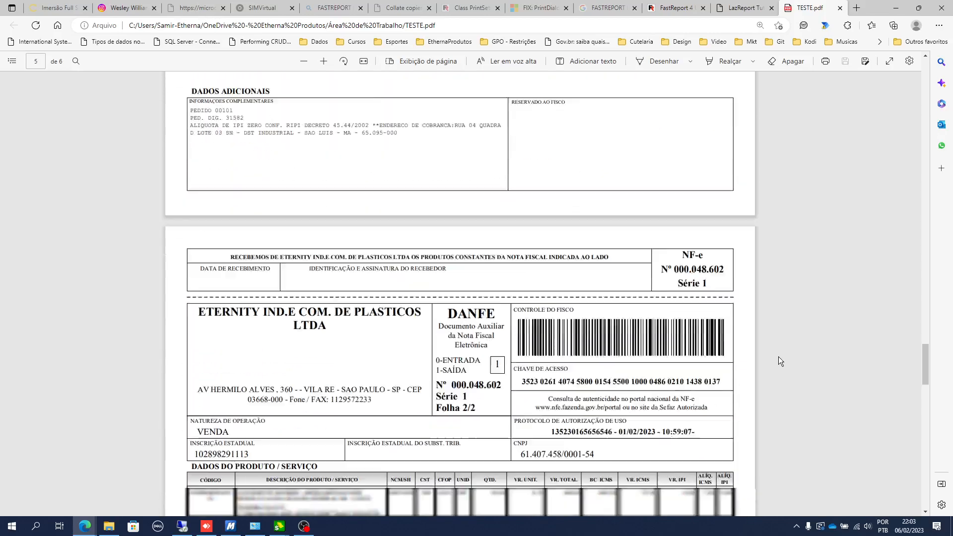
scroll(778, 357, down, 15)
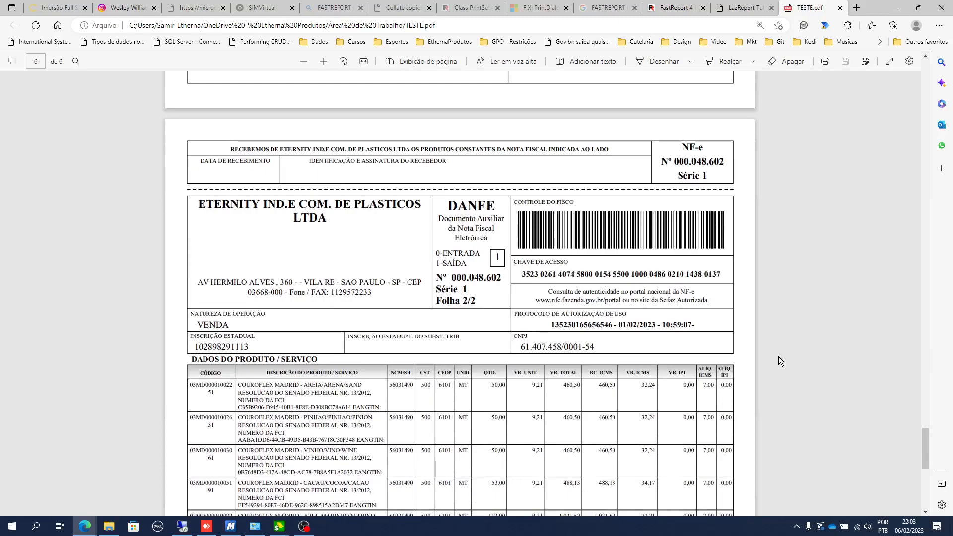
scroll(778, 360, down, 1)
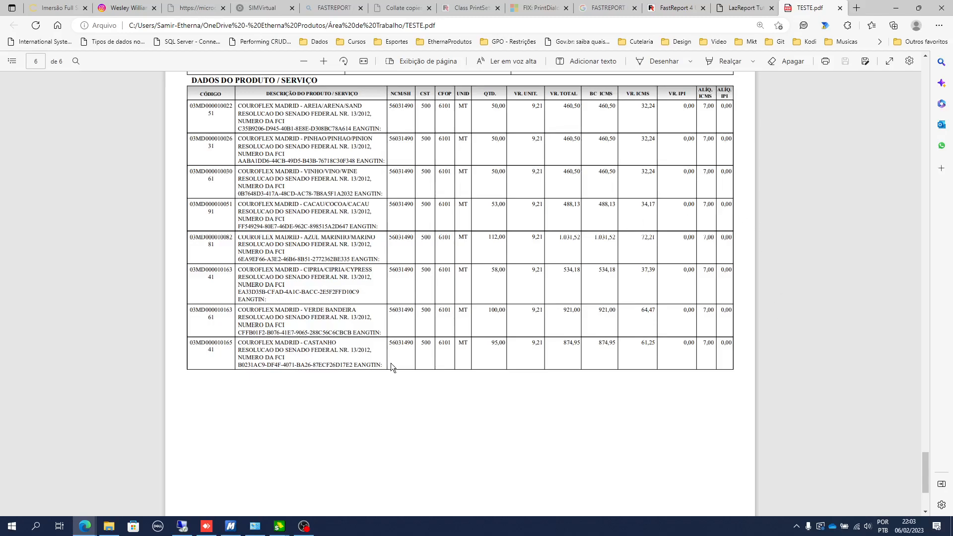
Step: Switch back to the invoice preview and print 3 copies of all pages to the Bullzip PDF Printer with Collate on
click(896, 7)
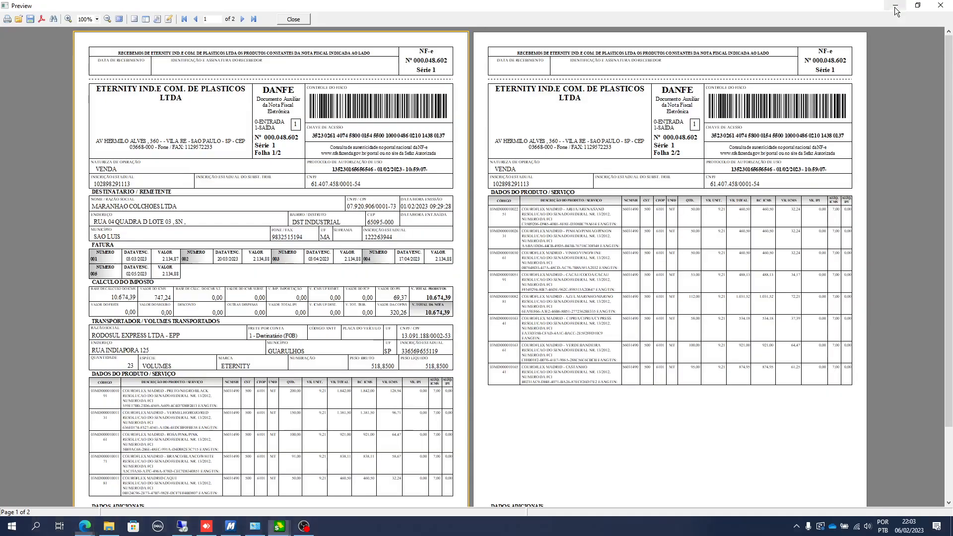
click(7, 19)
click(545, 254)
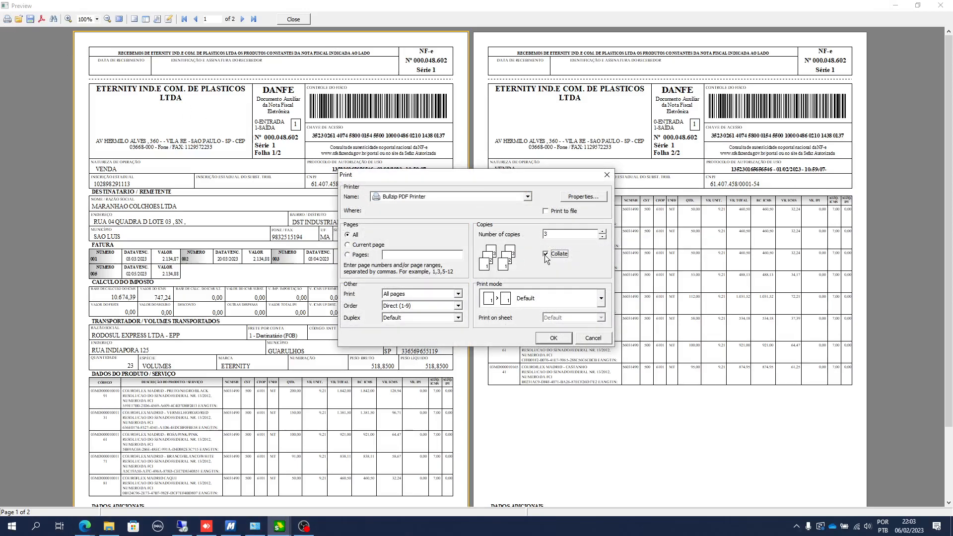
click(560, 338)
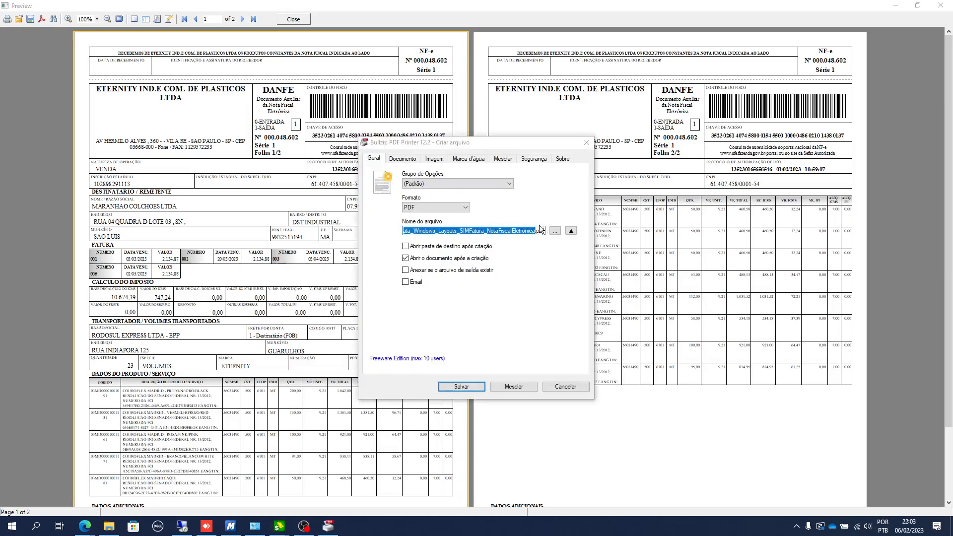
Step: Save the print output as TESTE-AGRUPADO.pdf in Área de Trabalho, replacing the existing file
click(555, 229)
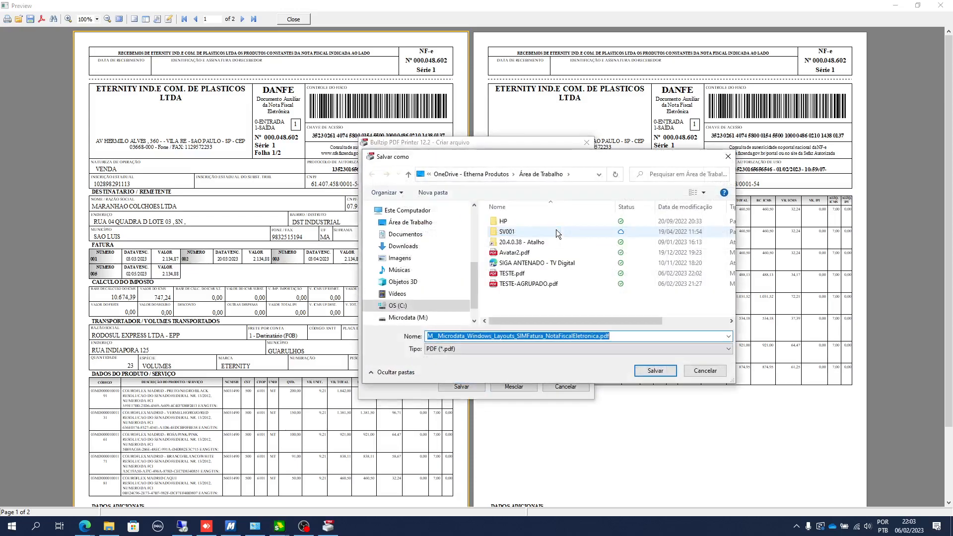
click(525, 284)
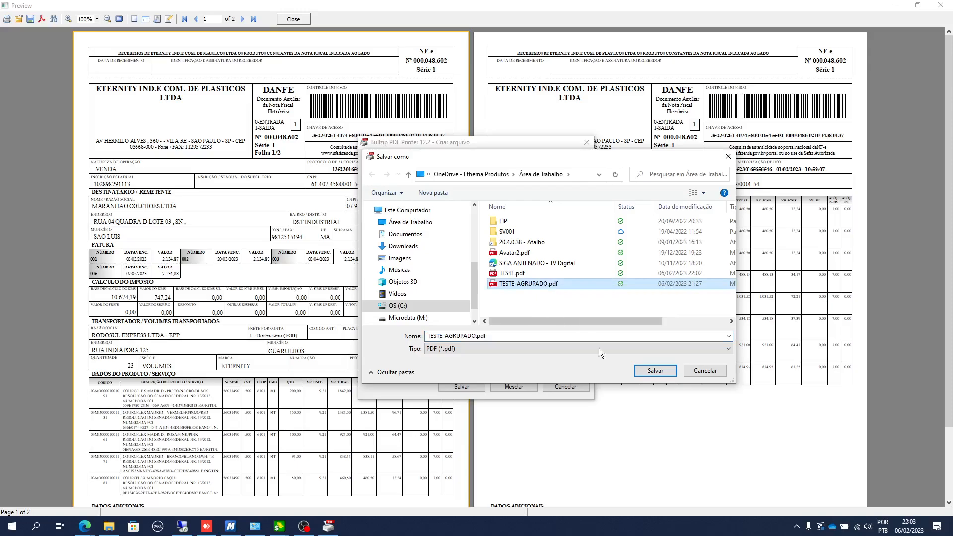
click(656, 372)
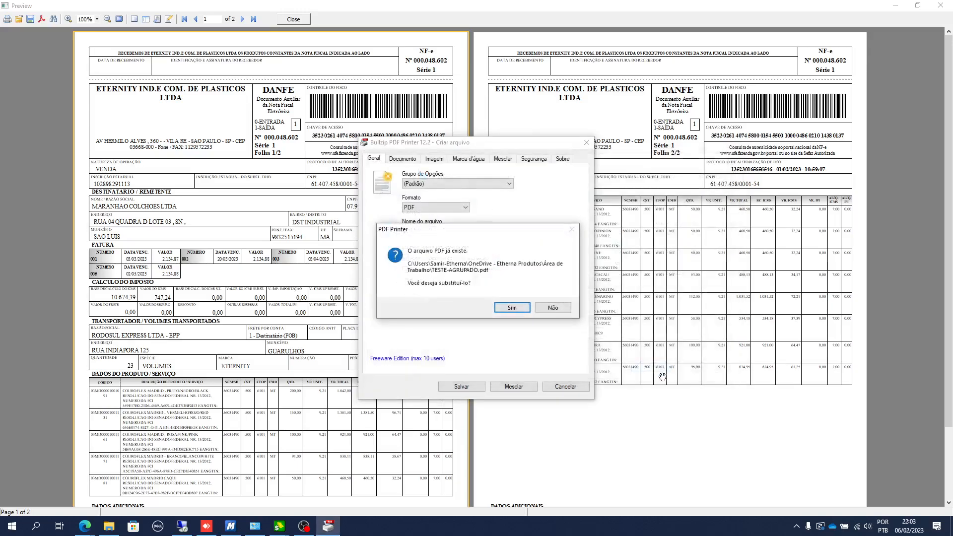
click(510, 308)
click(460, 386)
Step: Examine the page order of the collated invoice copies in TESTE-AGRUPADO.pdf from the first page to the last
key(End)
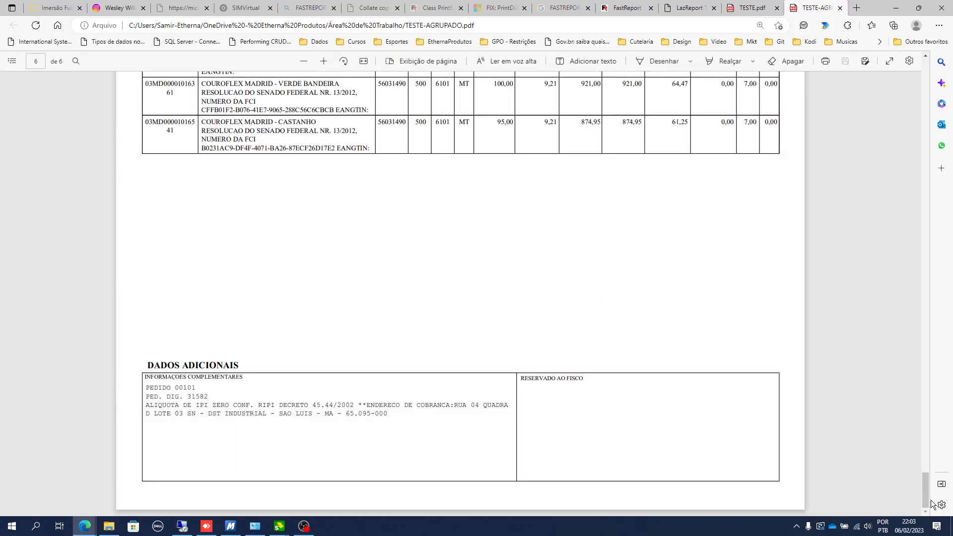
drag(925, 491, 925, 74)
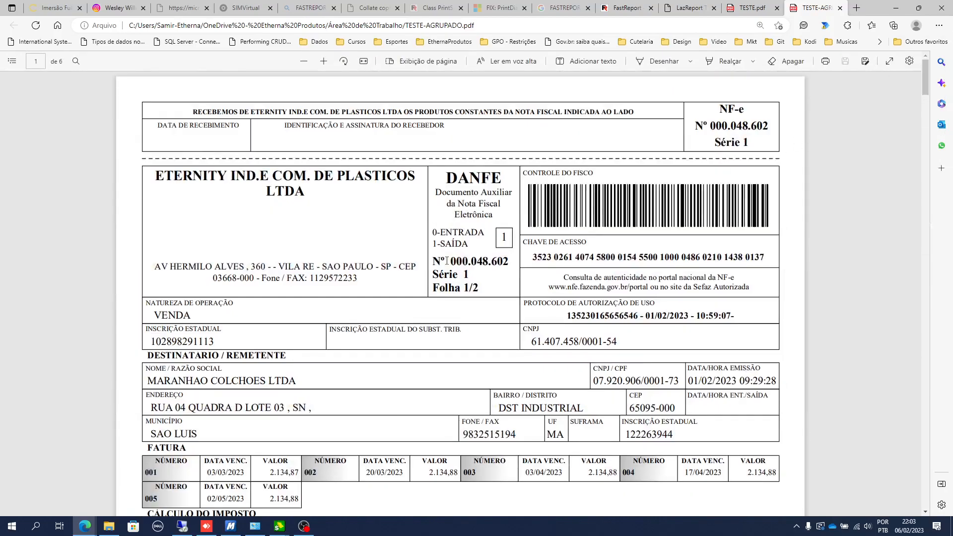
scroll(667, 369, down, 4)
scroll(667, 369, down, 13)
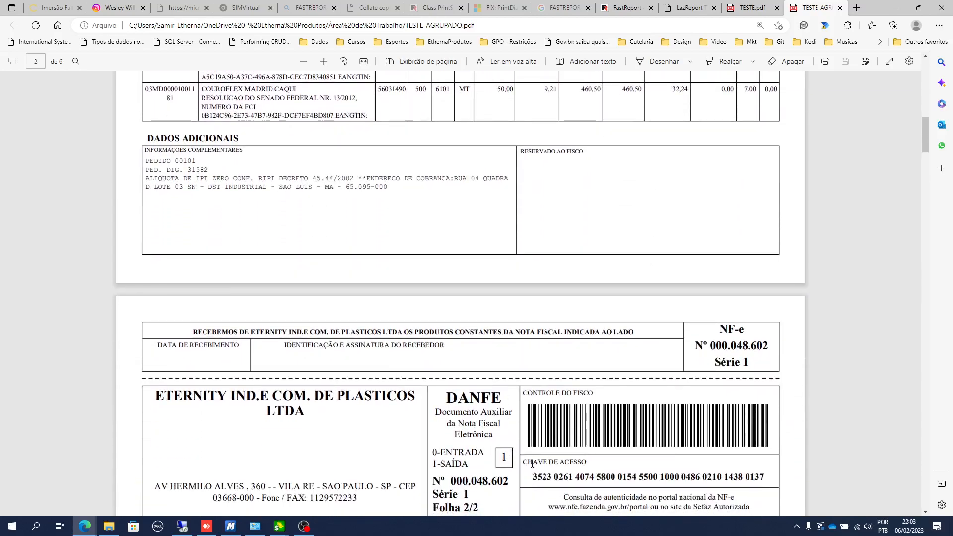
scroll(532, 465, down, 20)
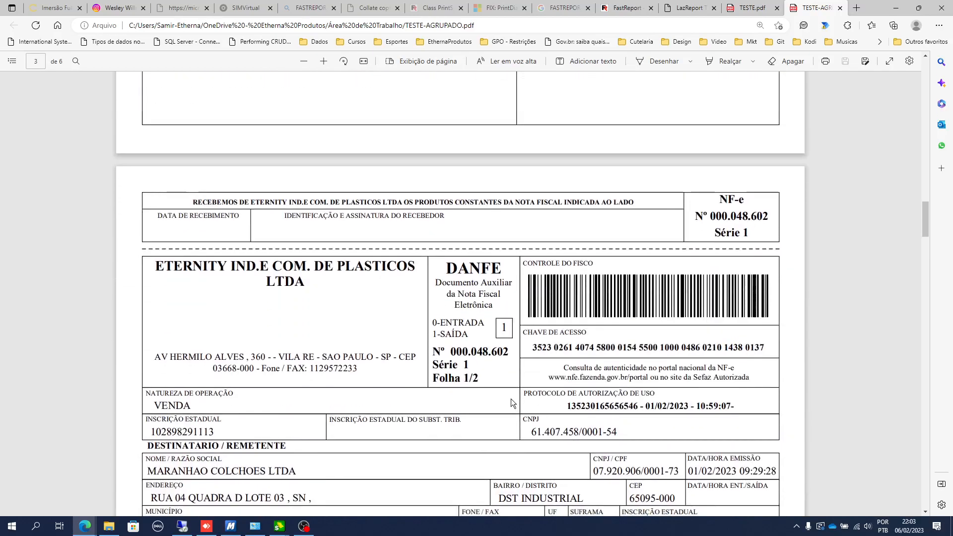
scroll(499, 389, down, 17)
scroll(483, 383, down, 18)
scroll(438, 253, down, 1)
scroll(489, 279, down, 17)
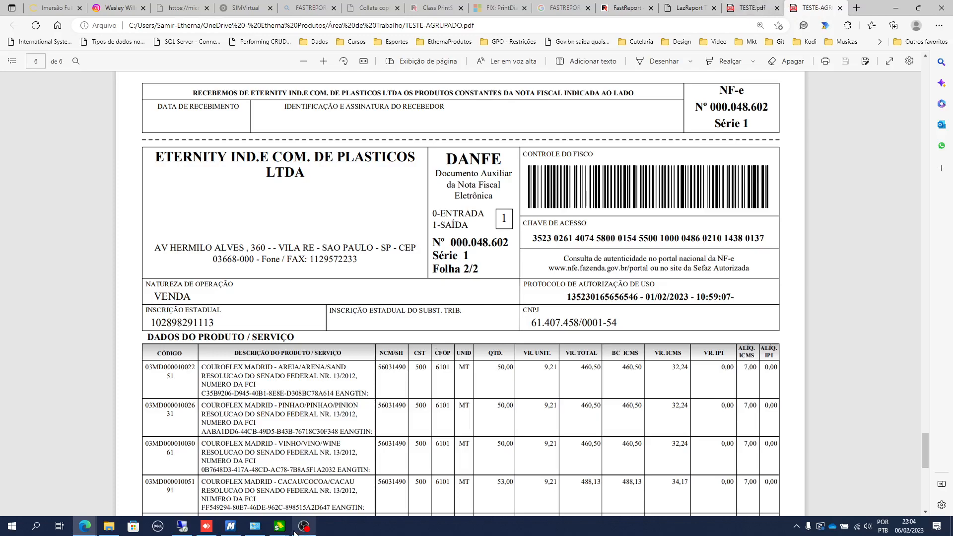
Step: Switch to the invoice preview and compare the print dialog's page-order illustrations with Collate on and off, without printing
mouse_move(281, 530)
click(325, 480)
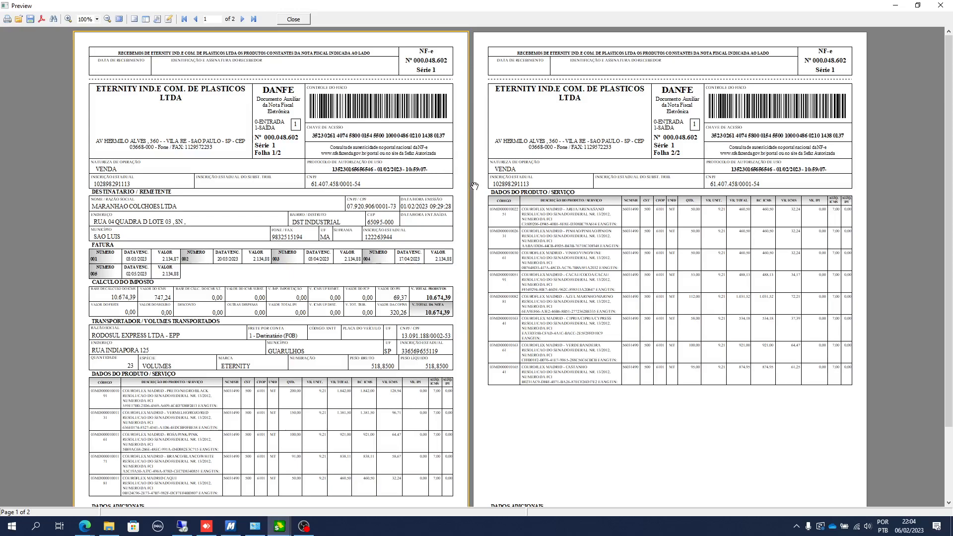
click(7, 18)
click(554, 253)
click(553, 254)
click(554, 254)
click(554, 254)
double_click(554, 254)
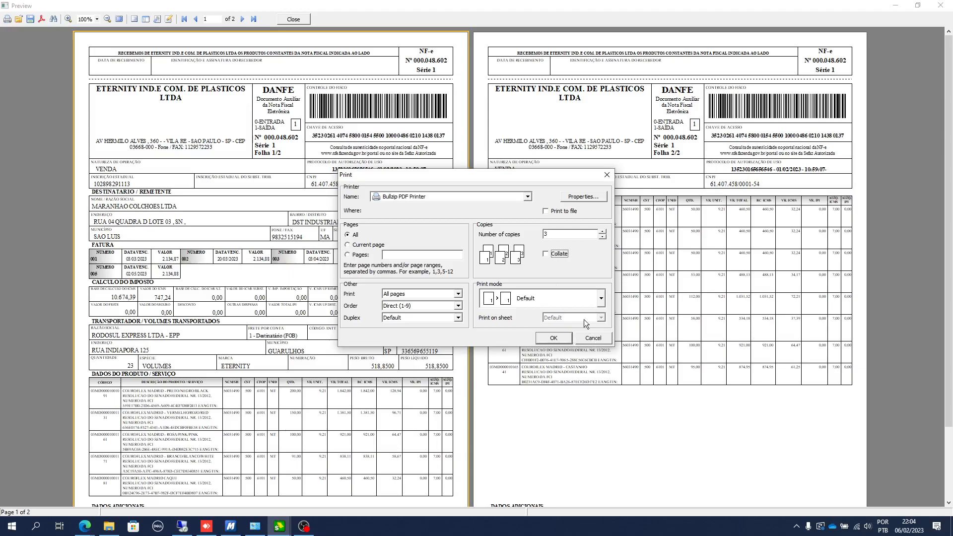
click(592, 338)
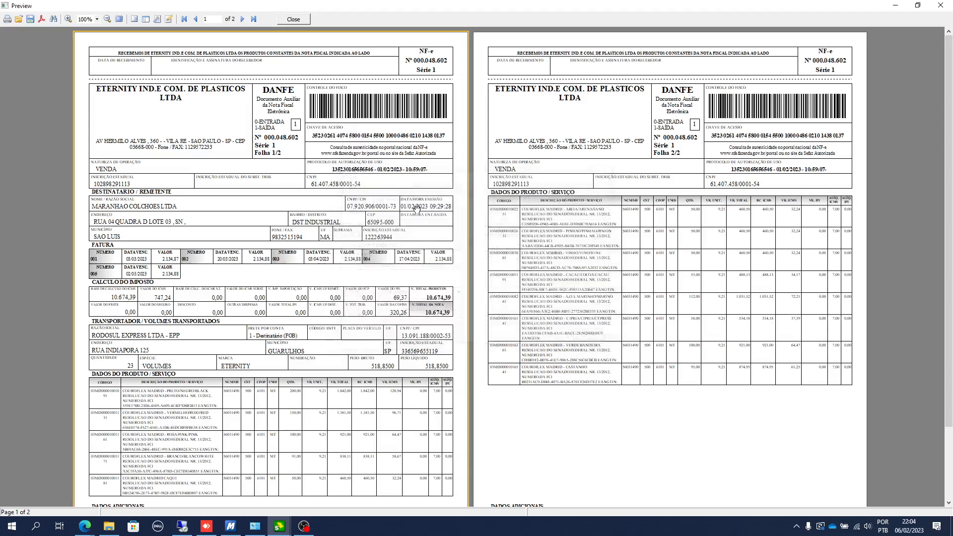
Step: Reopen the preview's print dialog, switch Collate on and back off, and close the dialog
click(7, 19)
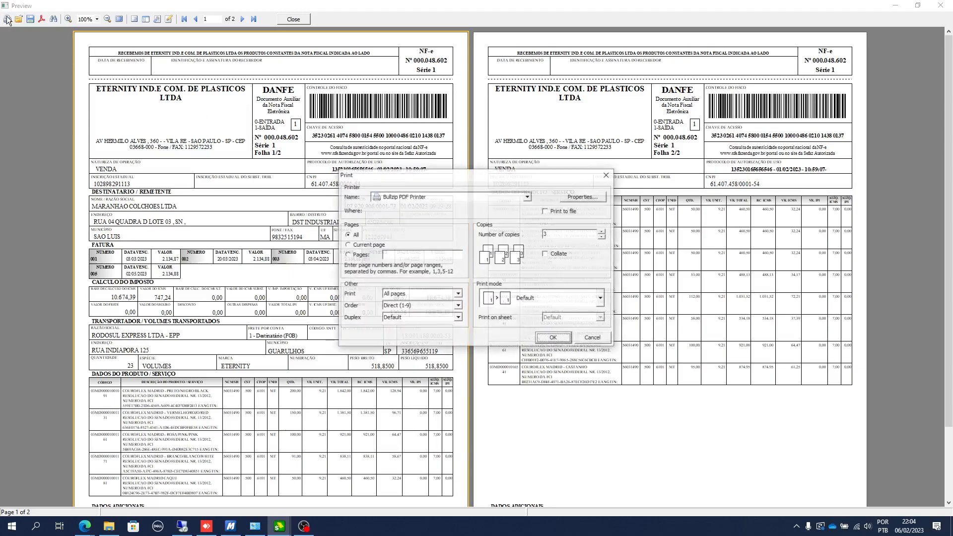
click(549, 253)
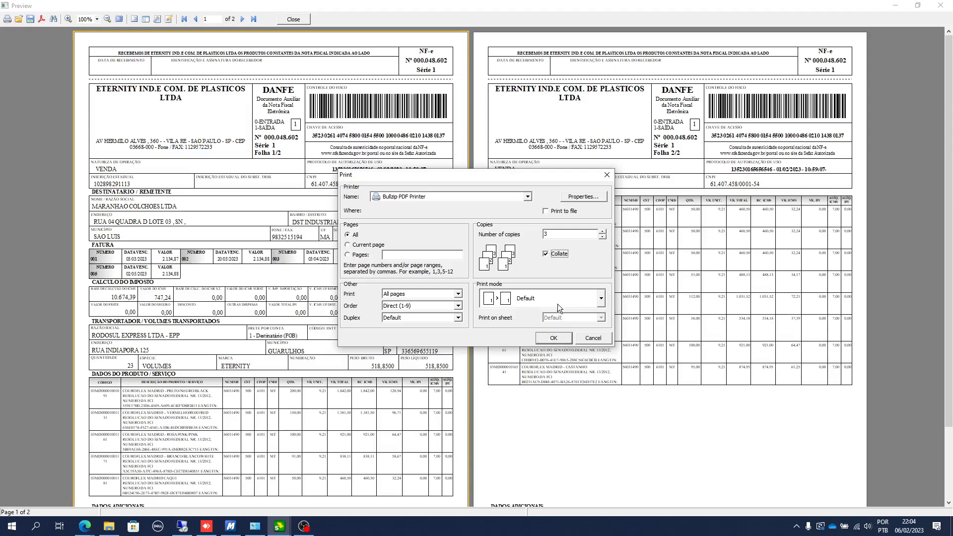
click(555, 255)
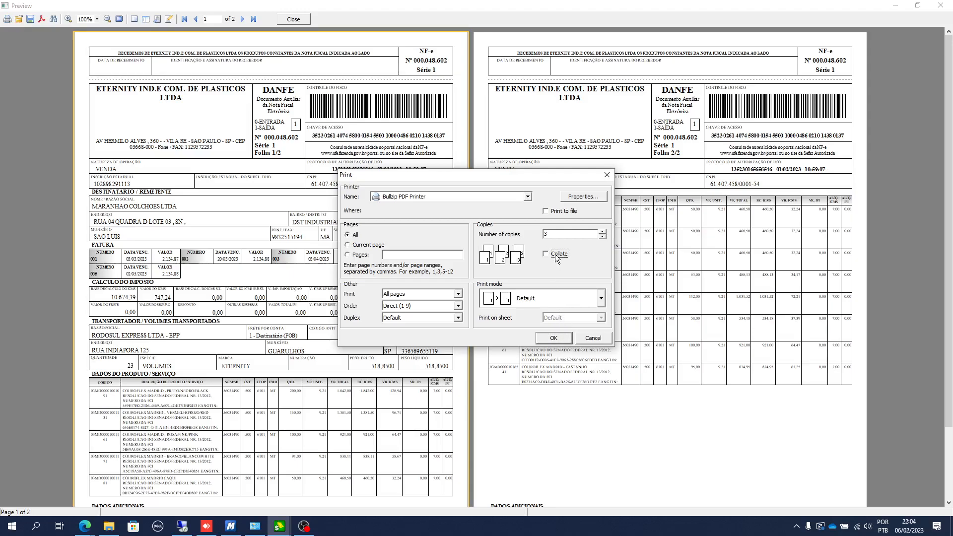
click(558, 336)
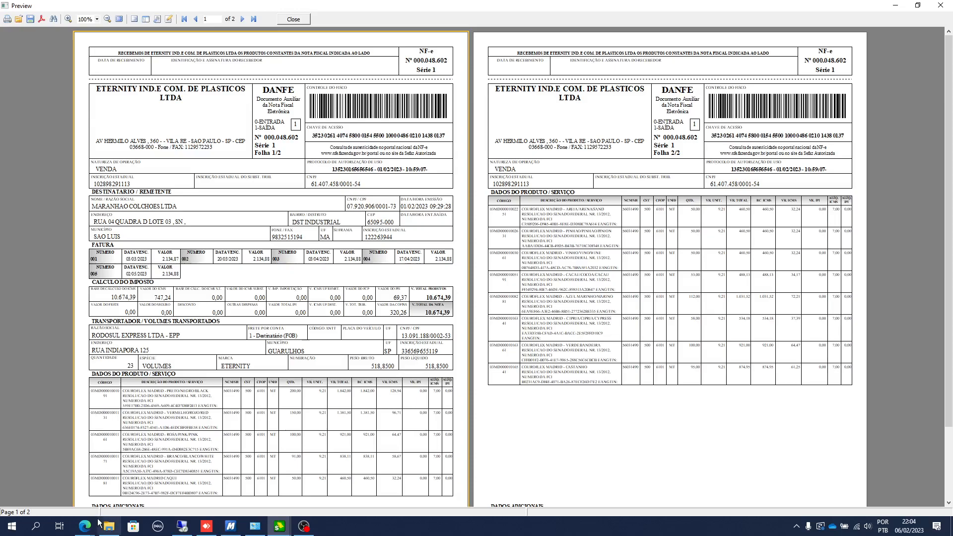
Step: Switch to Edge and close the TESTE-AGRUPADO.pdf and TESTE.pdf tabs
mouse_move(92, 528)
click(199, 452)
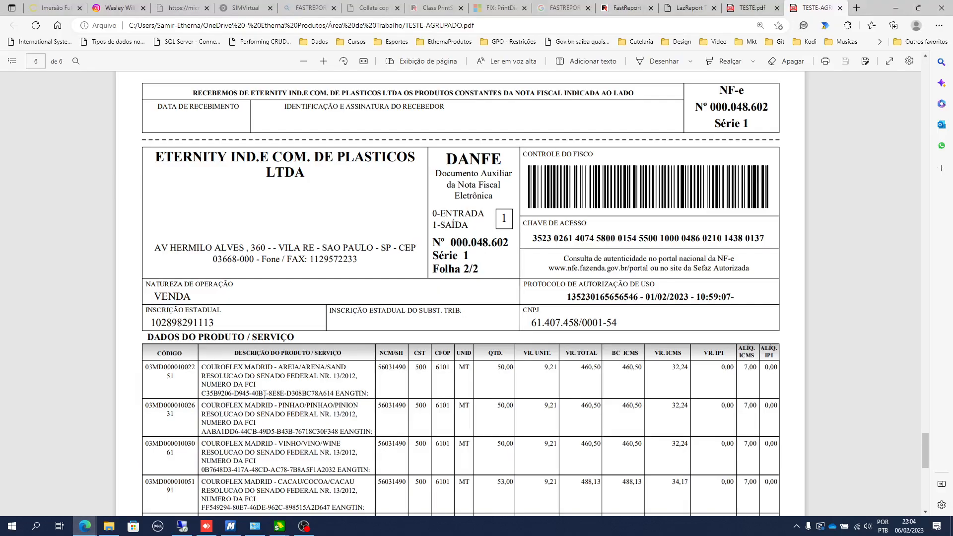
click(840, 9)
click(840, 8)
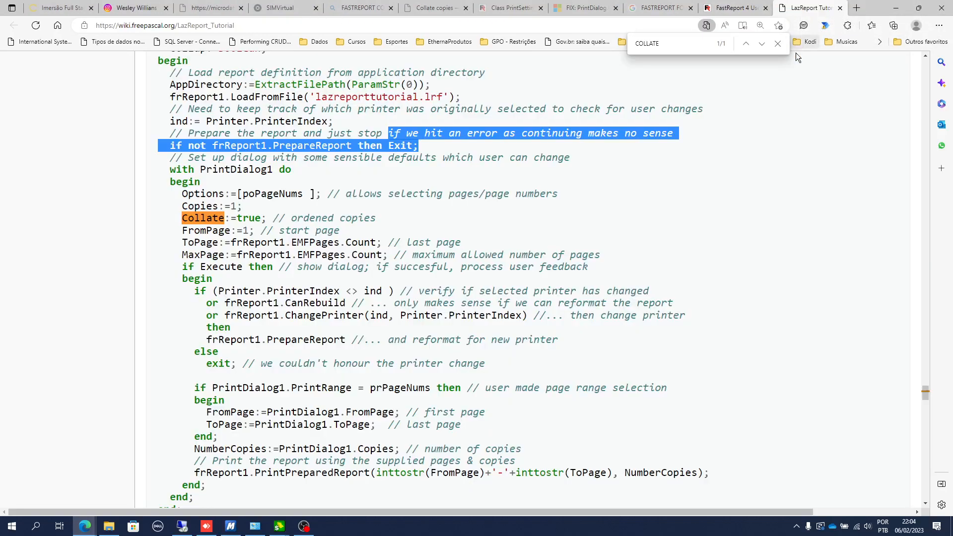
Step: Examine how the LazReport tutorial's Print button code sets the PrintDialog1 defaults, especially the Collate property
click(439, 226)
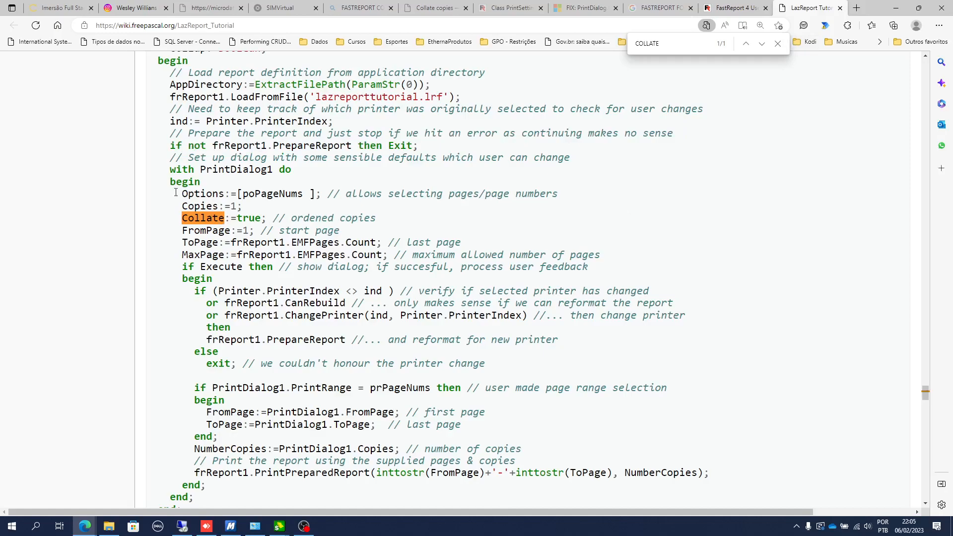
click(229, 24)
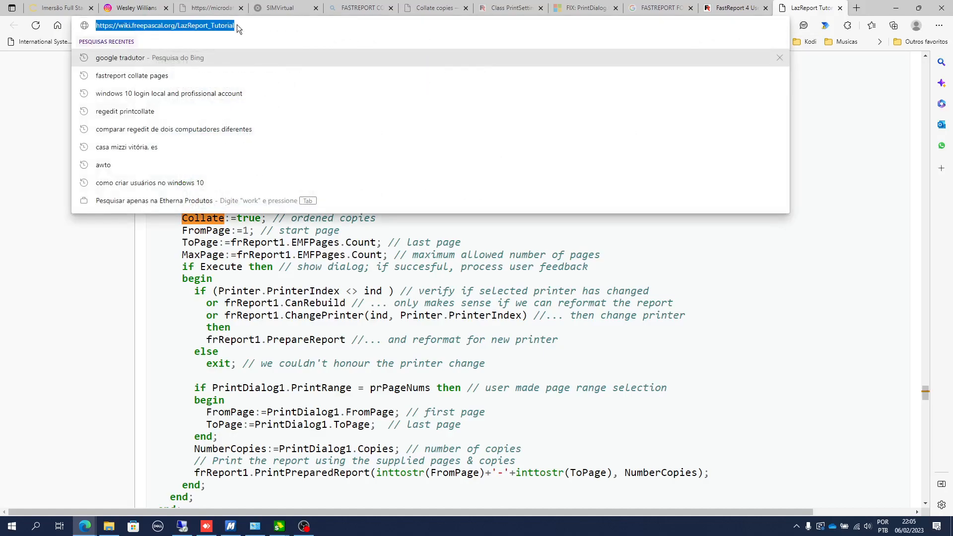
click(227, 221)
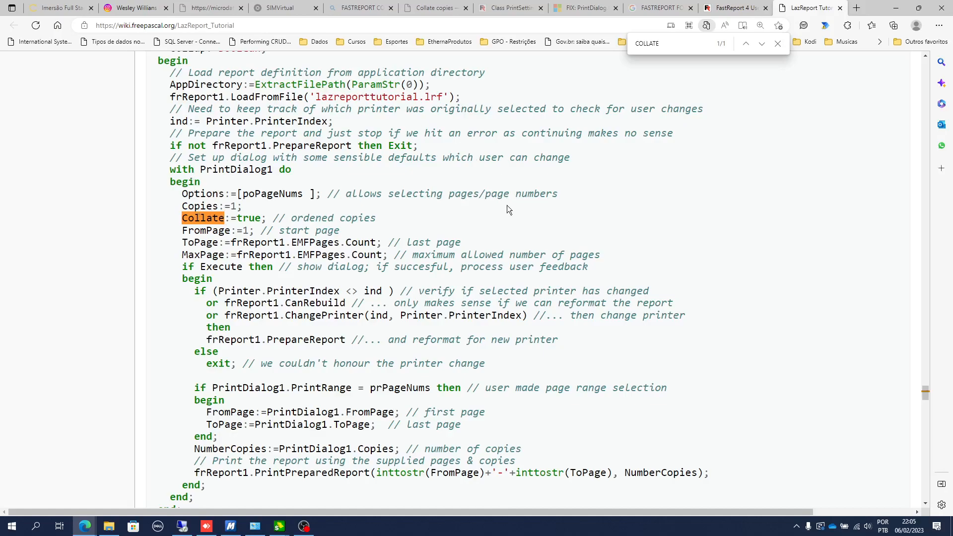
scroll(508, 205, up, 8)
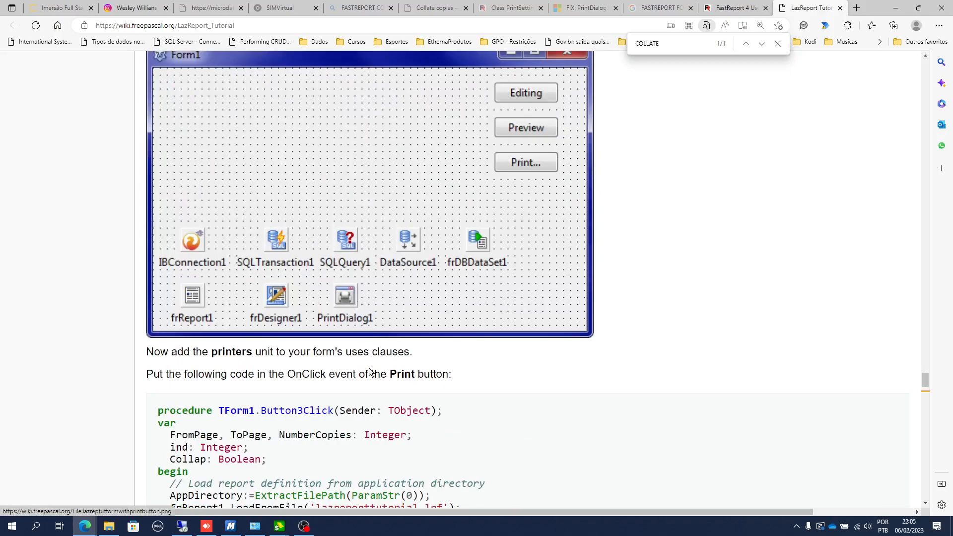
scroll(371, 363, down, 7)
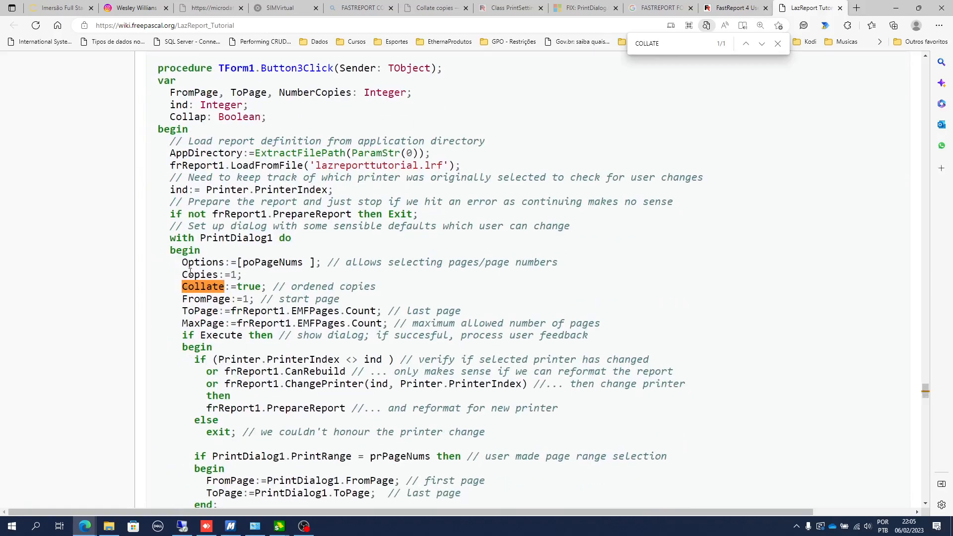
double_click(209, 238)
drag(176, 287, 284, 289)
click(239, 287)
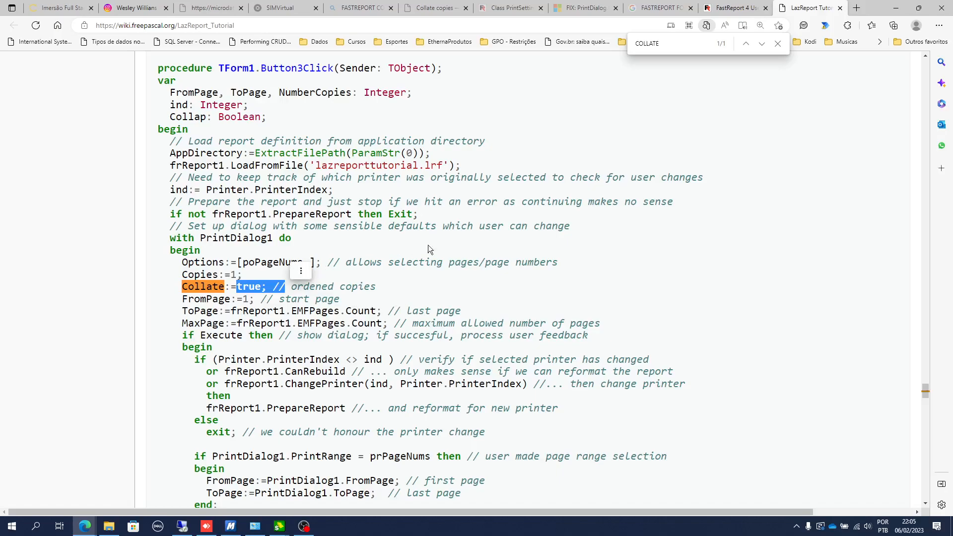
scroll(395, 240, up, 5)
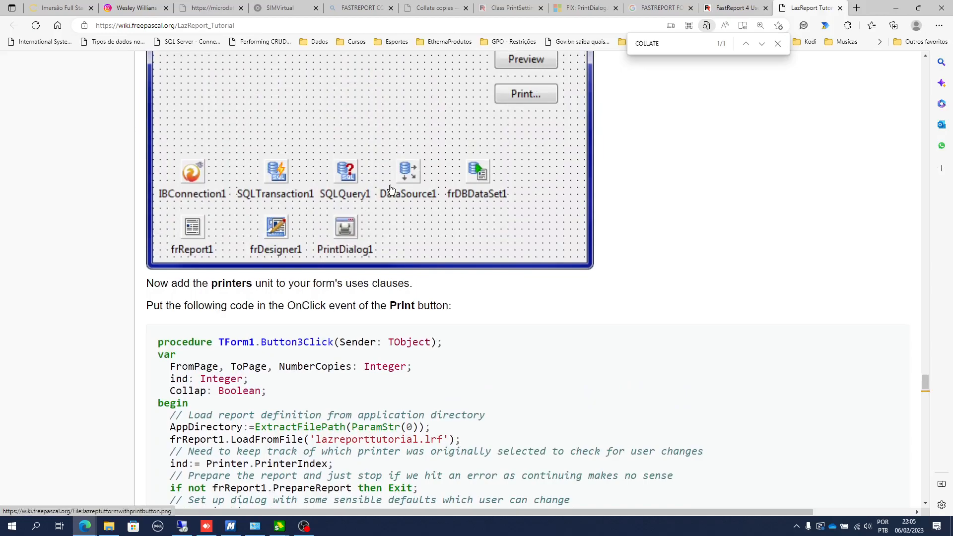
Step: Open the FastReport 4 User's Manual PDF and examine how its "Copies" panel section explains the Collate option, marking the word Collate
click(637, 12)
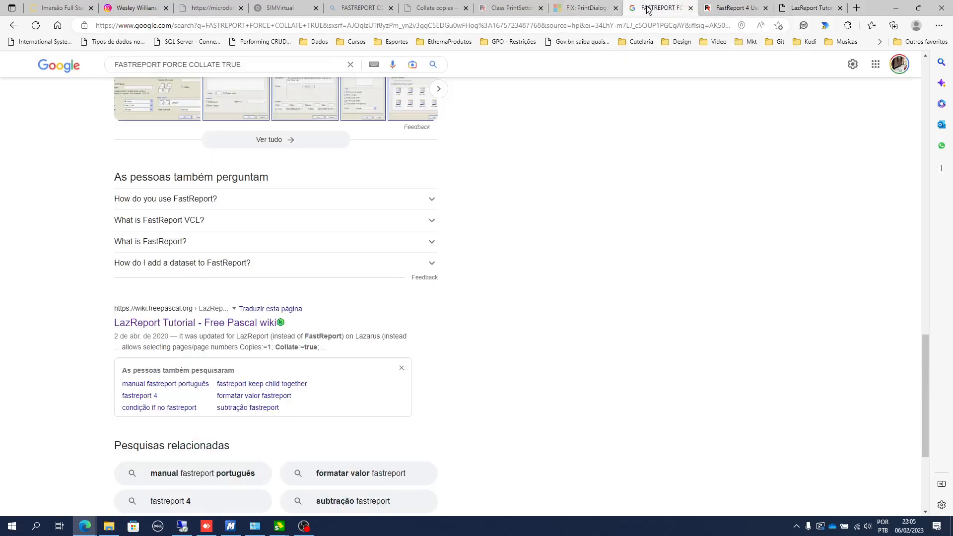
click(712, 11)
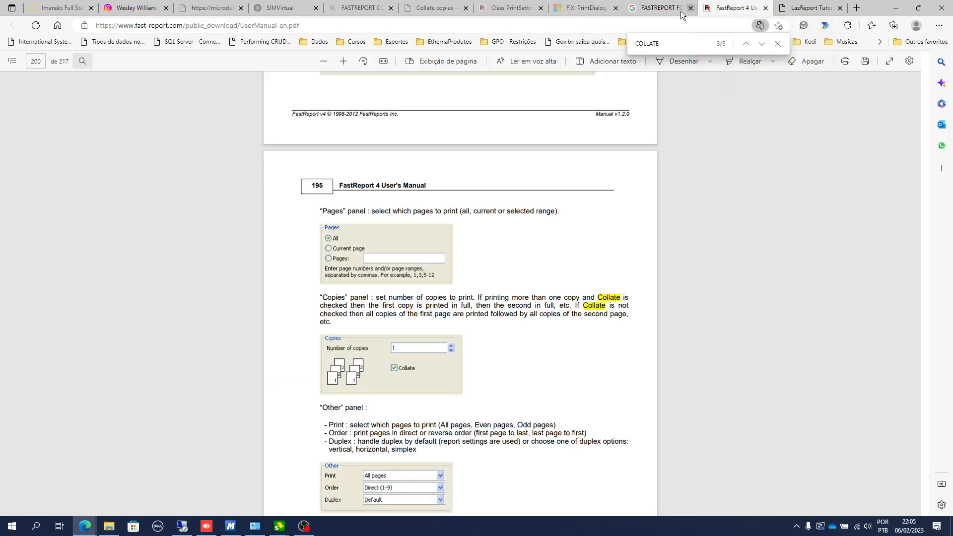
triple_click(595, 305)
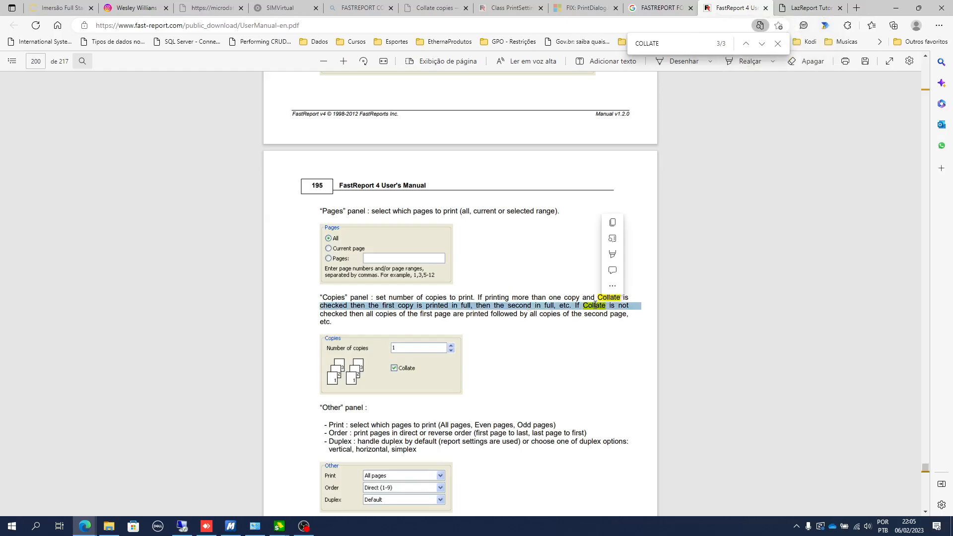
click(595, 305)
double_click(594, 305)
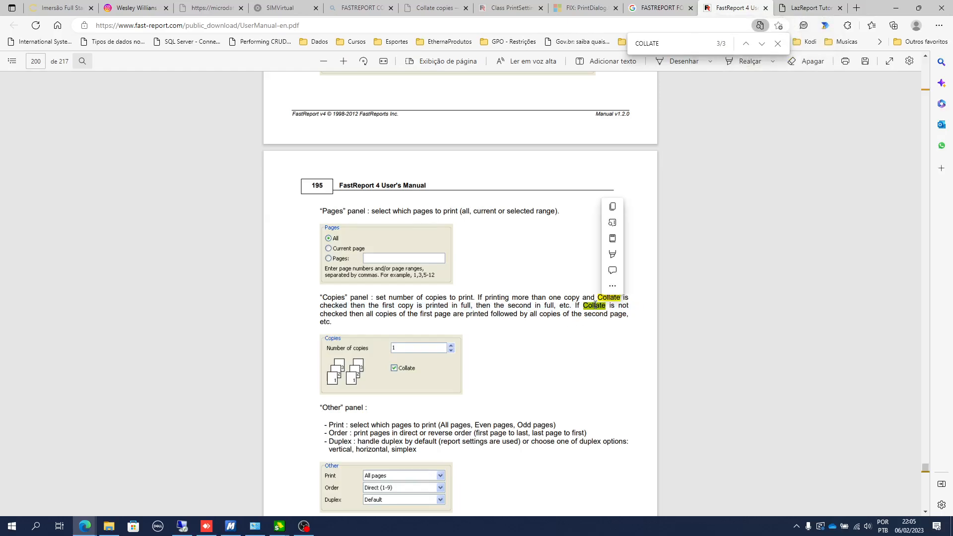
mouse_move(610, 295)
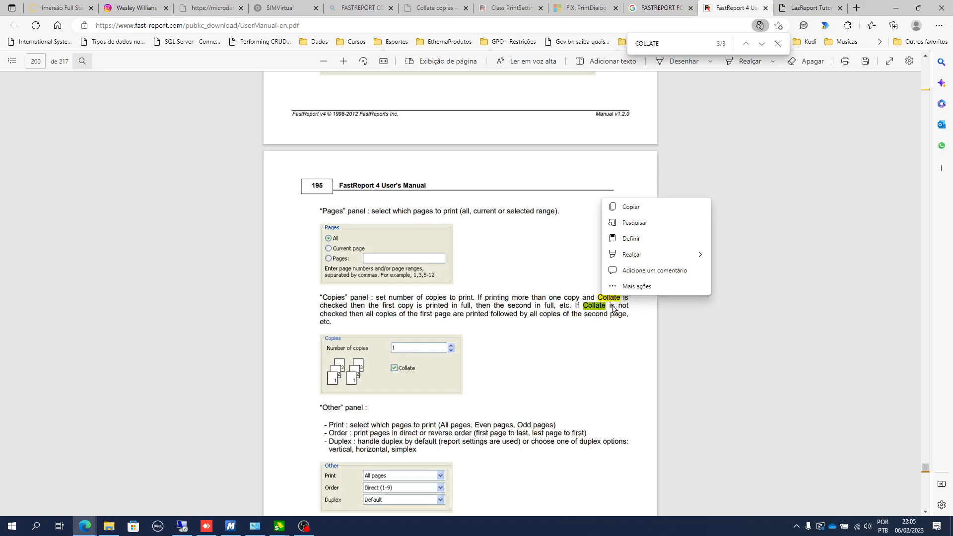
click(575, 393)
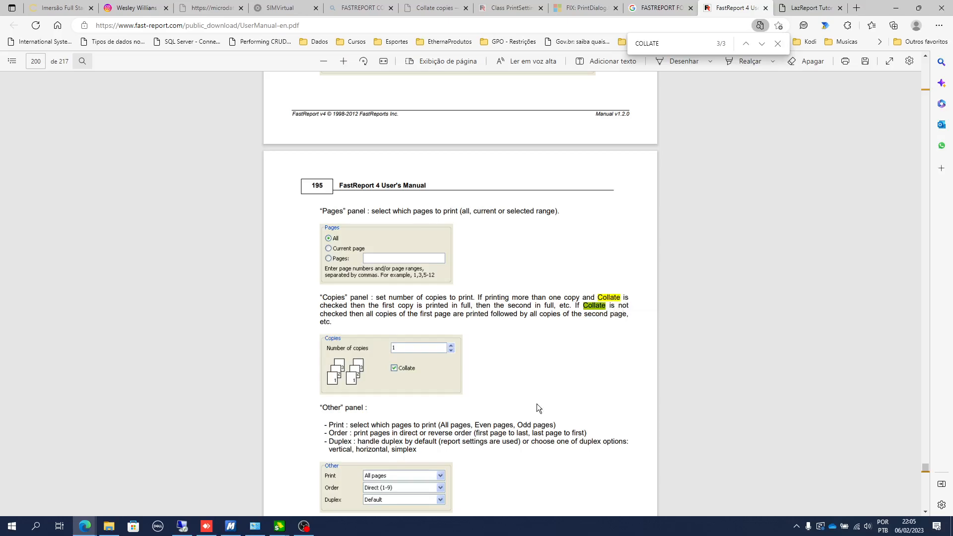